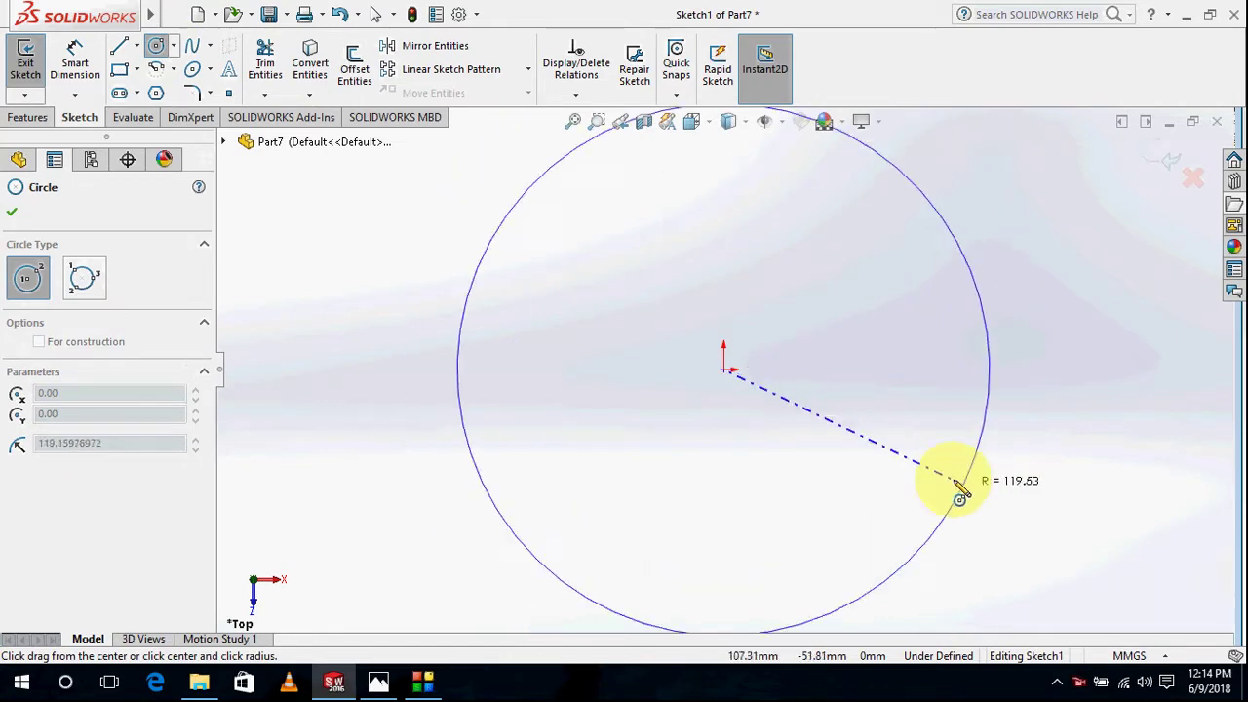
Step: Sketch two concentric circles centred on the origin, about 152 mm and 109 mm in diameter
left_click(886, 454)
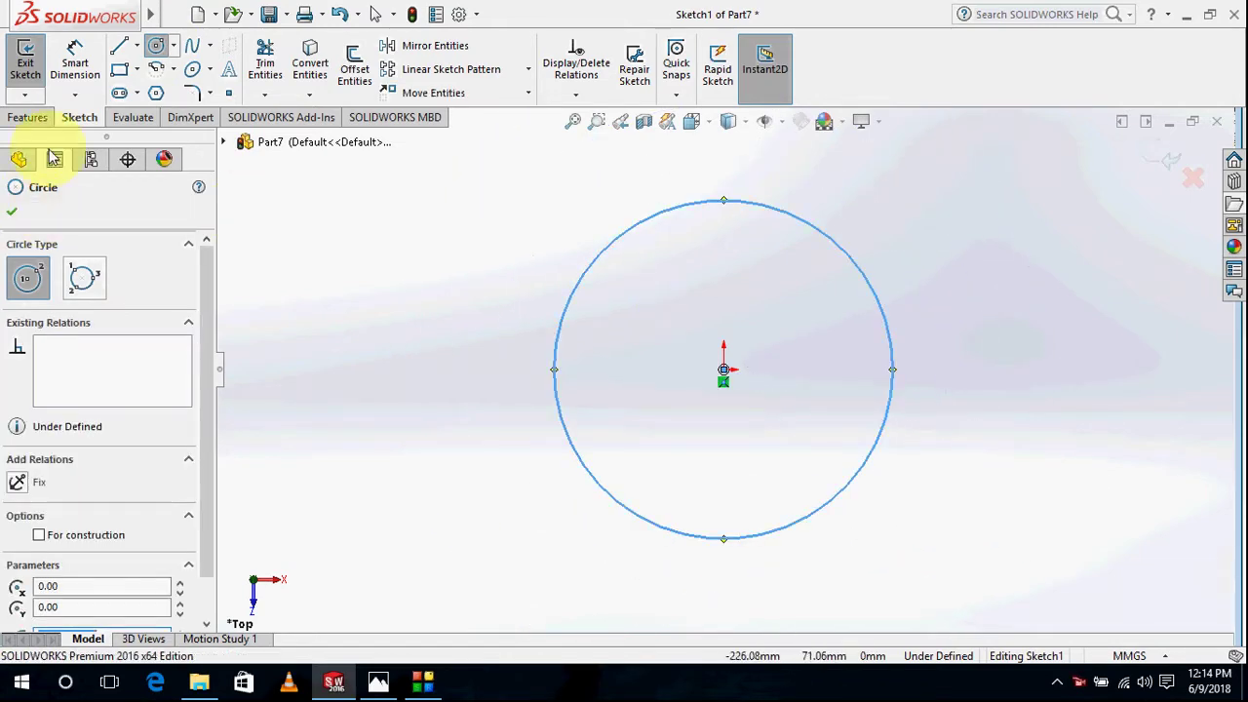
left_click(723, 370)
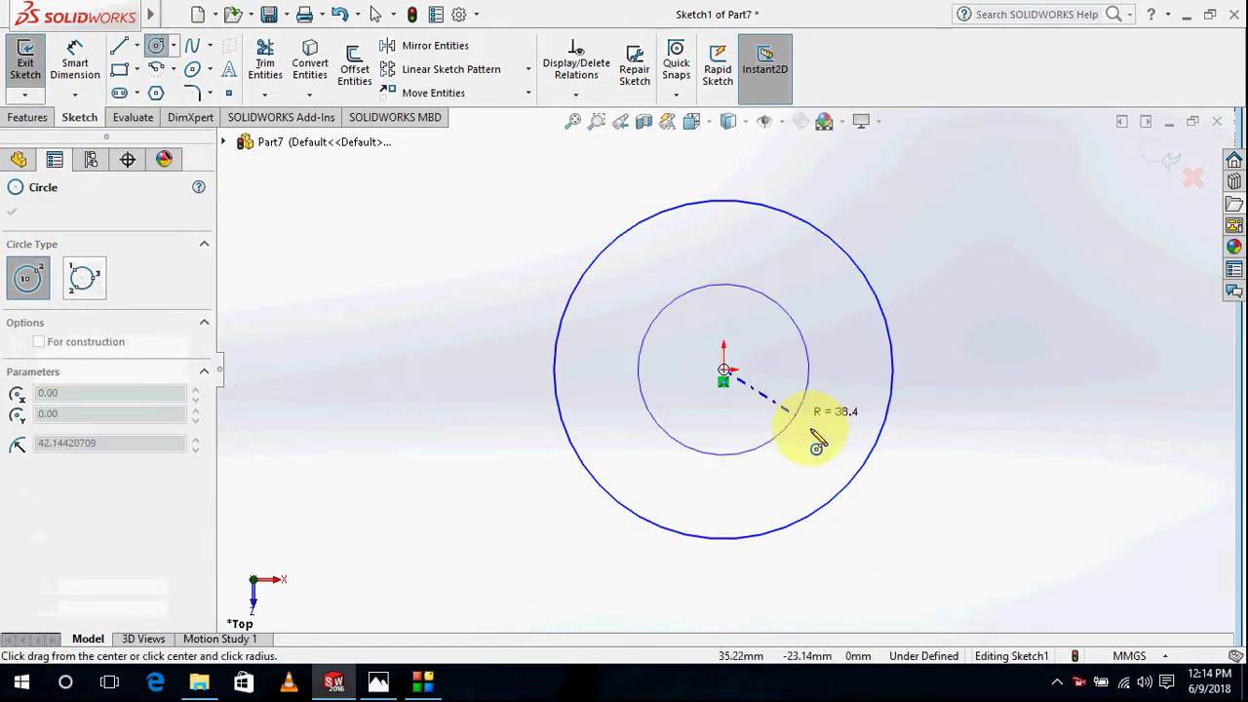
left_click(821, 442)
left_click(11, 215)
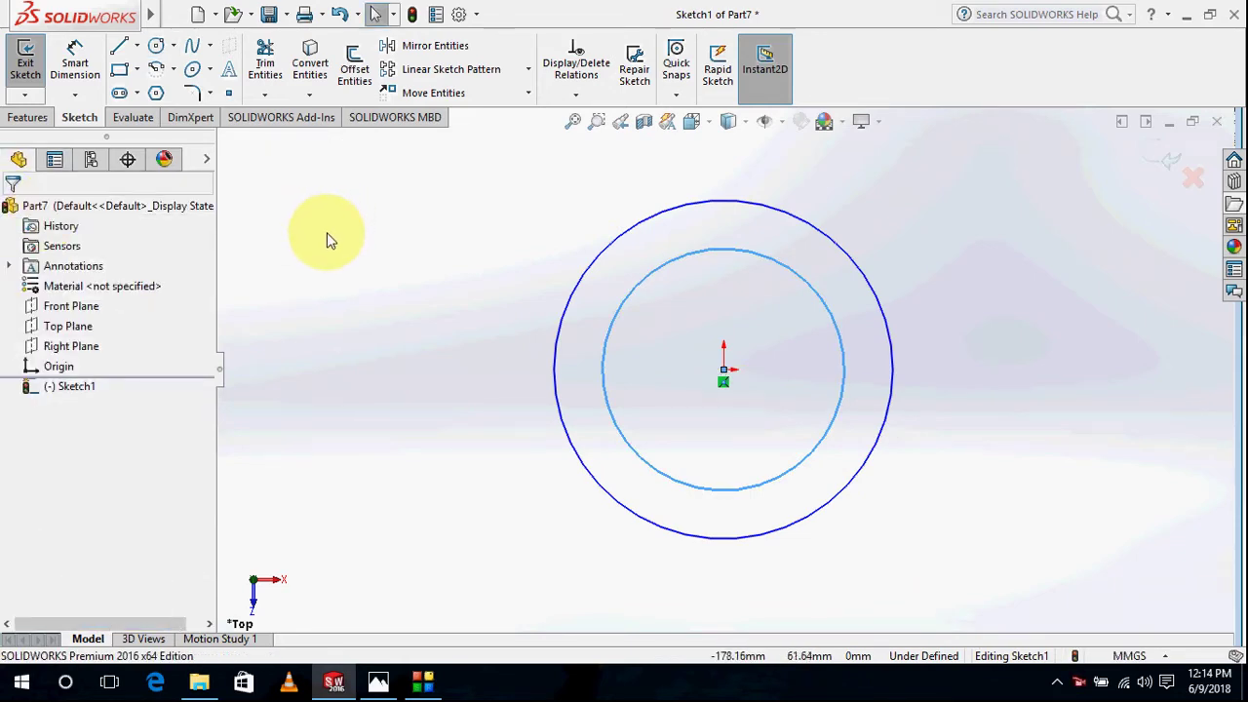
Step: Check the reference drawing in Photos and dimension the outer circle's diameter as 80 mm in SOLIDWORKS
key("alt+Tab")
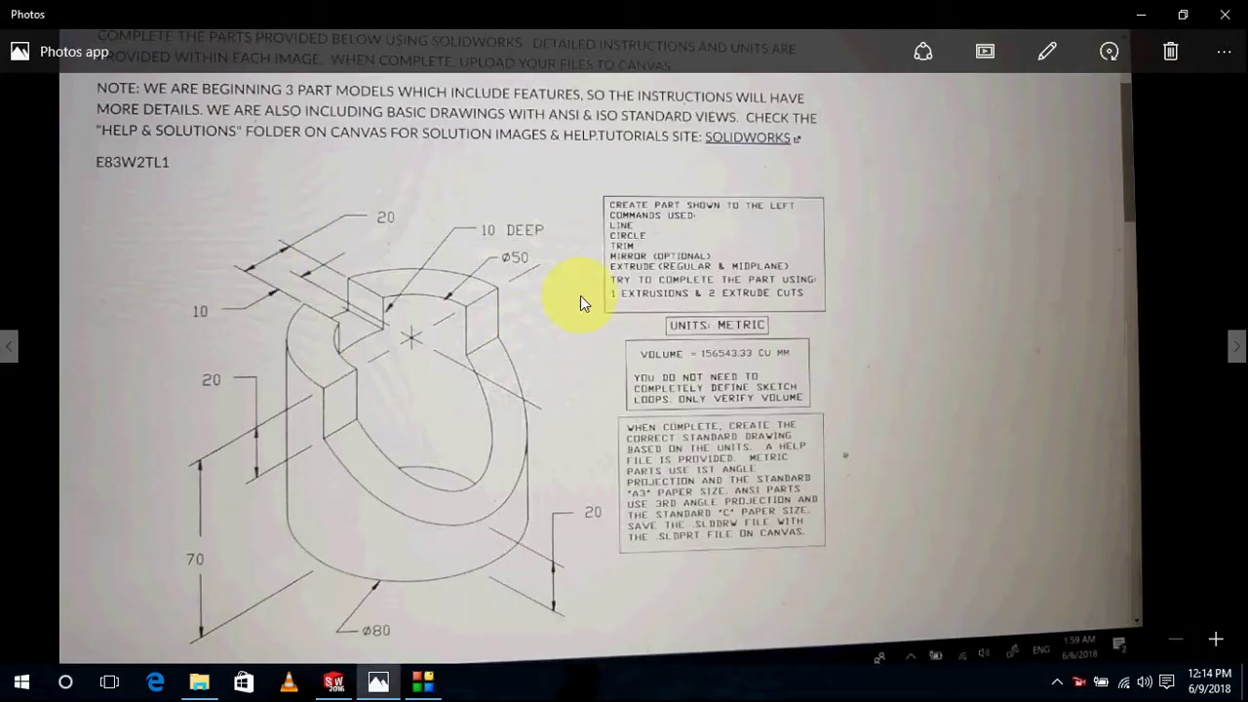
key("alt+Tab")
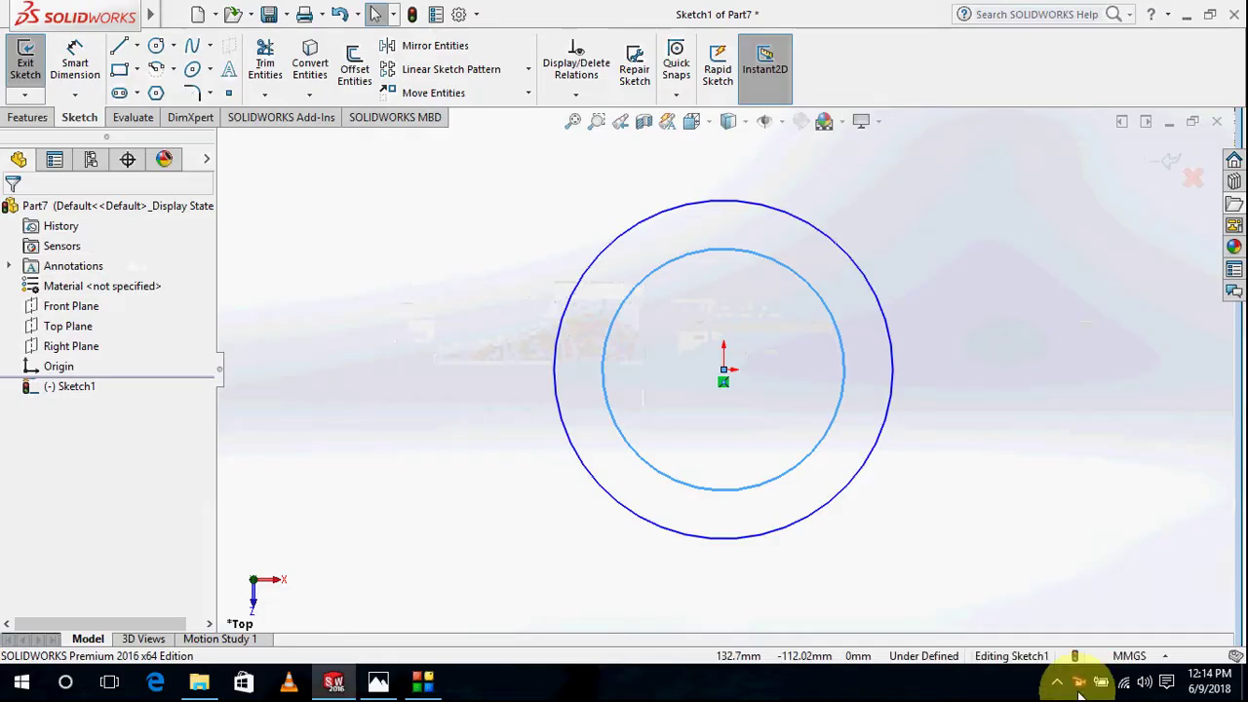
key("alt+Tab")
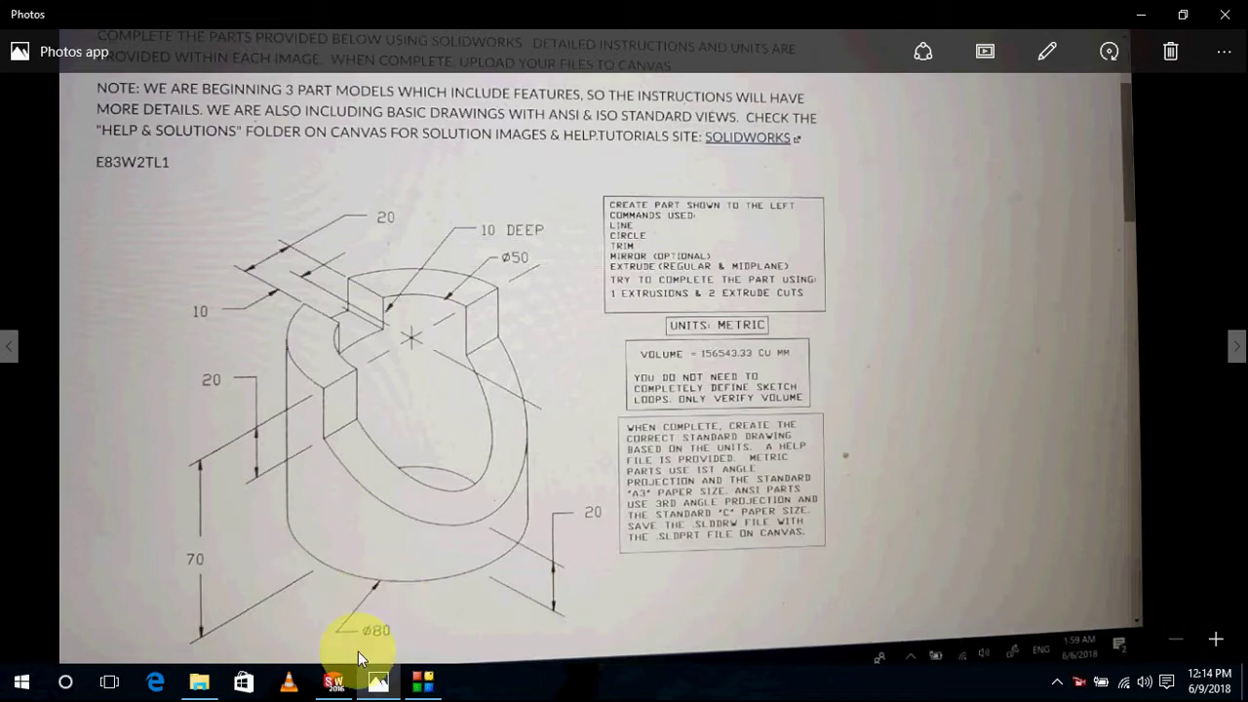
key("alt+Tab")
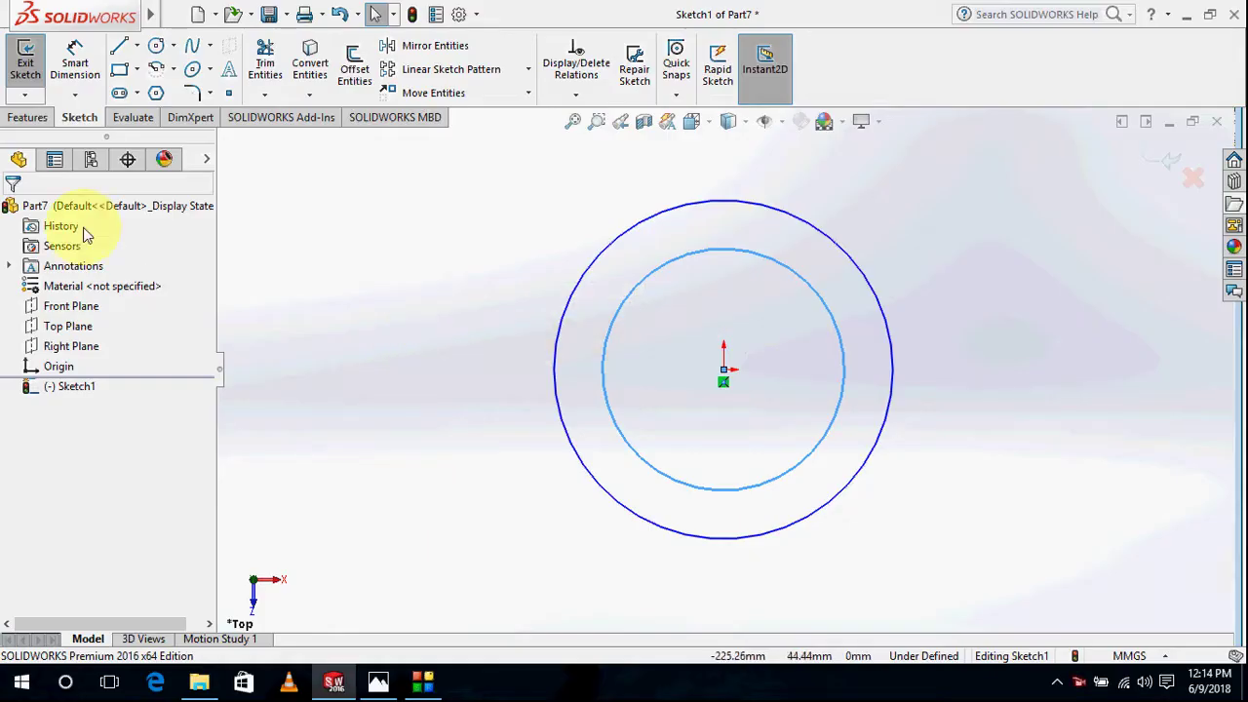
left_click(75, 60)
left_click(607, 326)
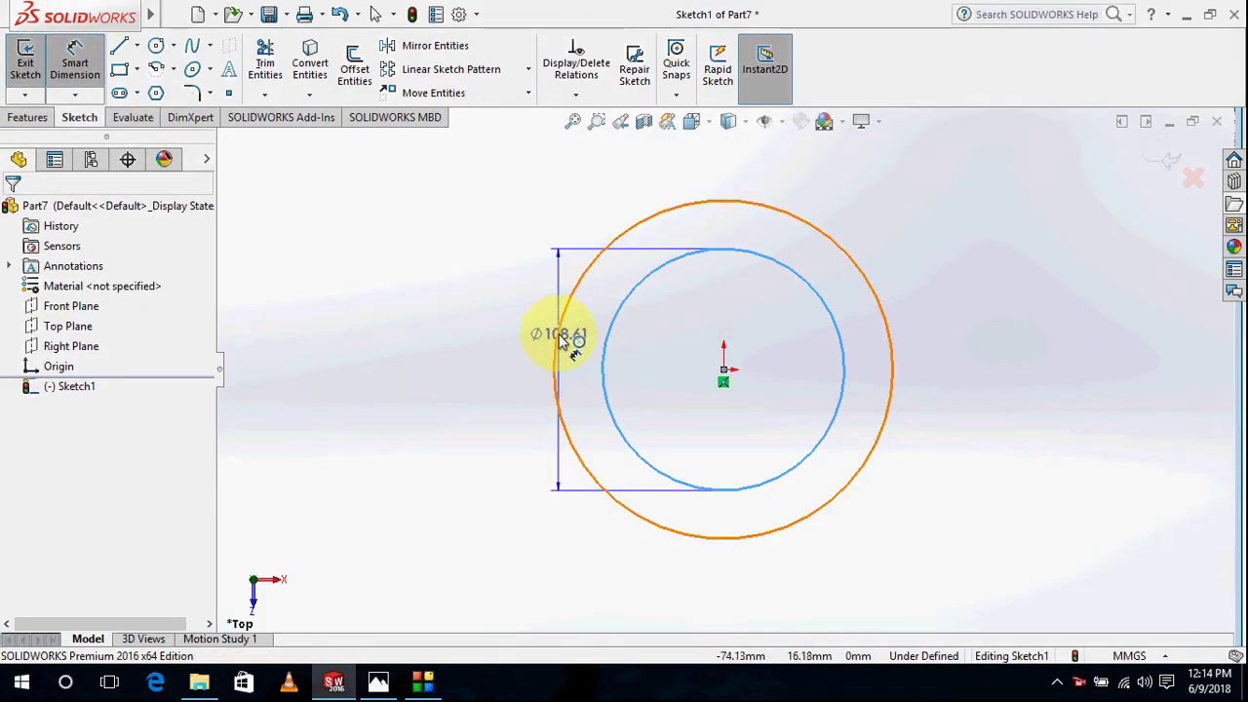
key("Escape")
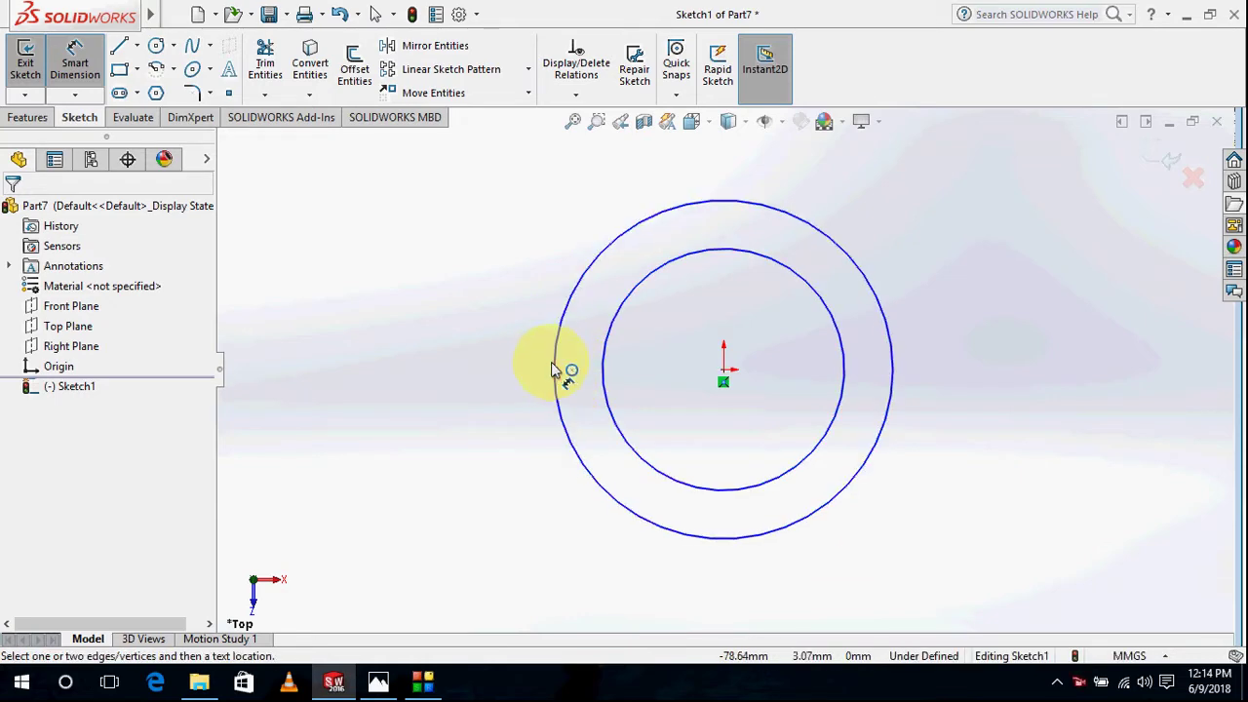
left_click(564, 371)
left_click(427, 375)
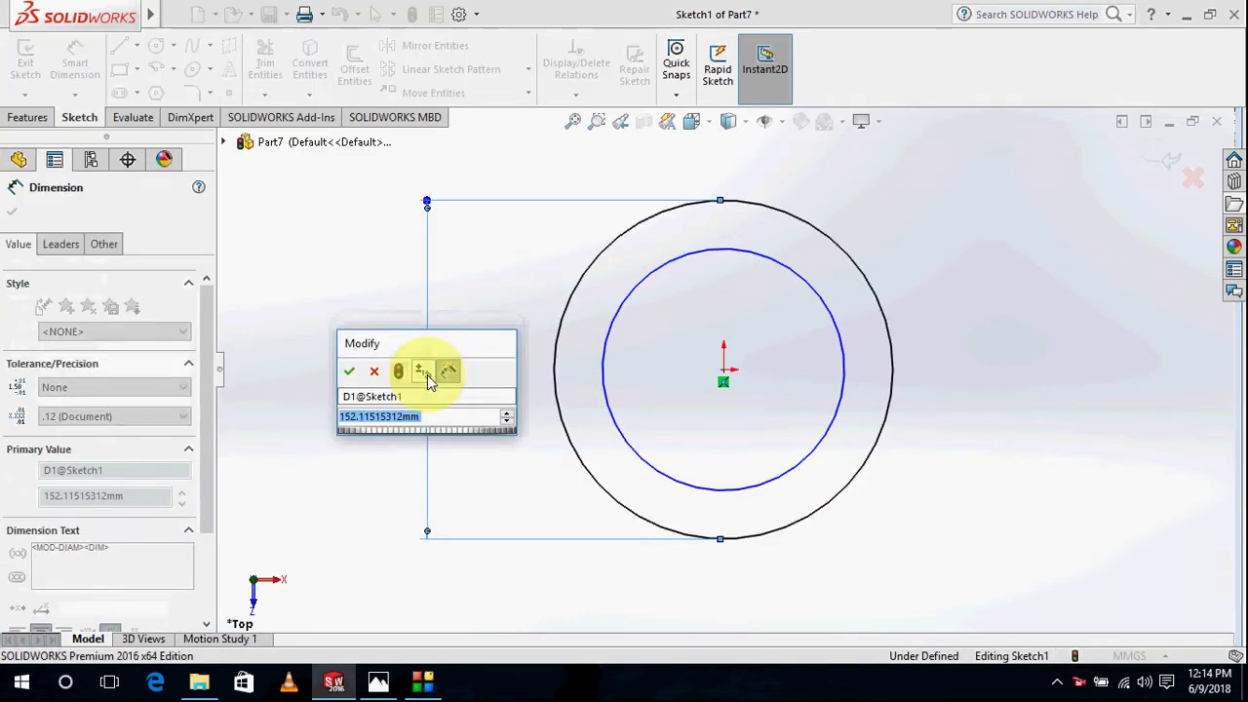
type("80")
key("Return")
Step: Consult the reference drawing in Photos again and dimension the inner circle's diameter as 50 mm
key("alt+Tab")
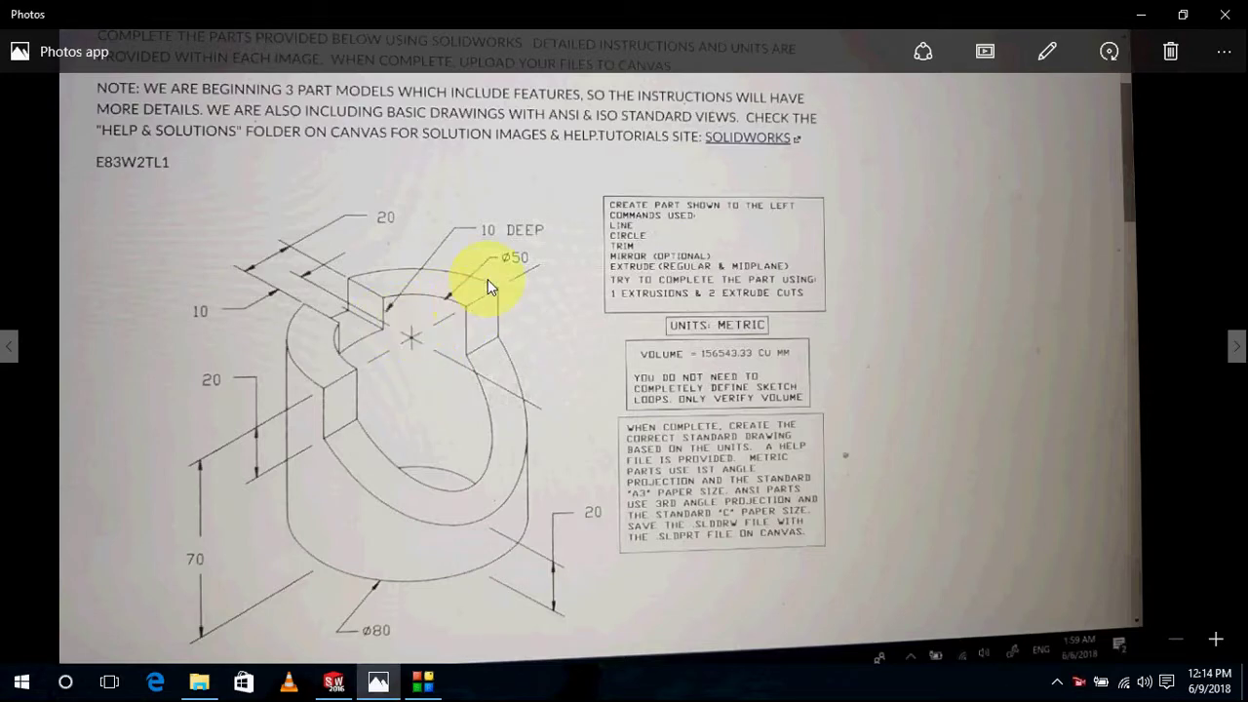
key("alt+Tab")
key("alt+Tab")
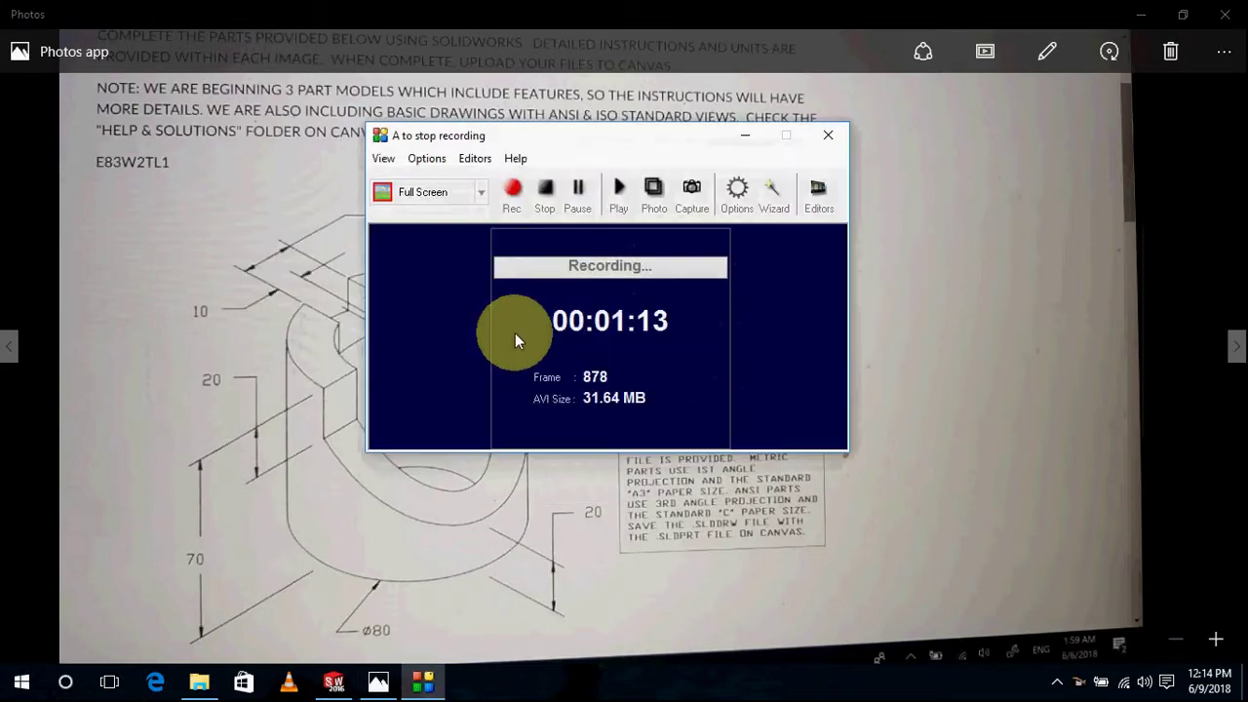
key("alt+Tab")
left_click(618, 412)
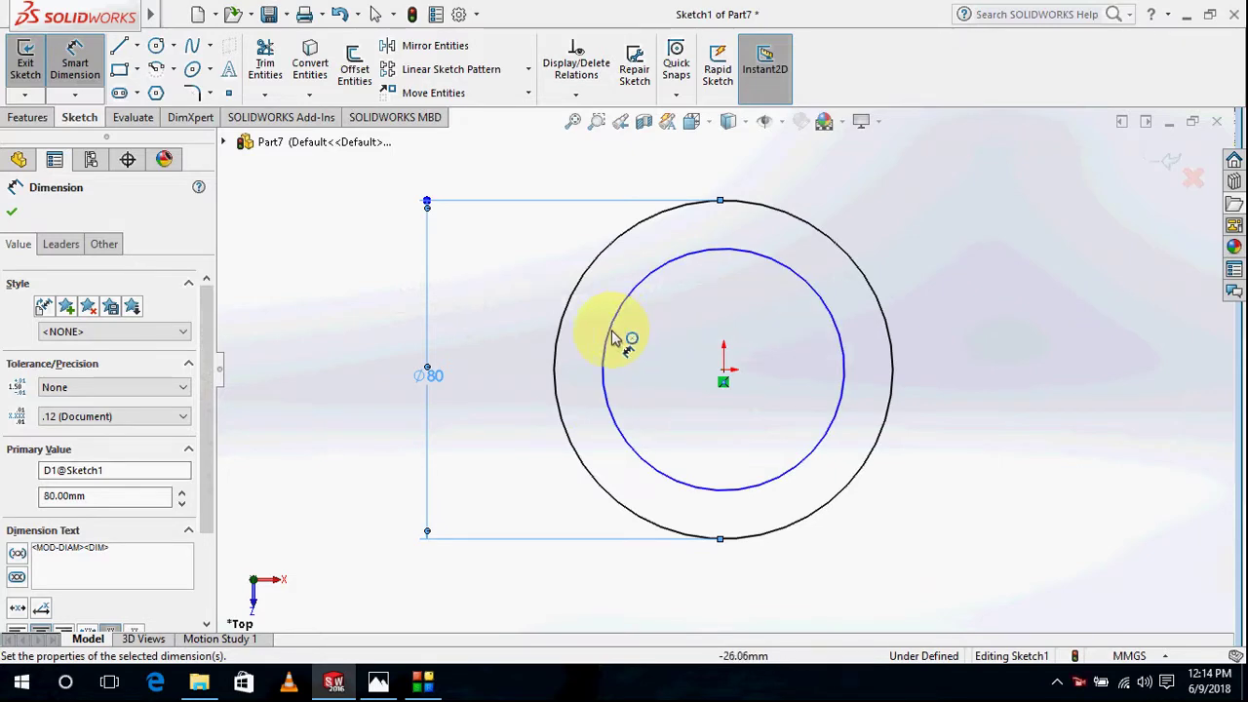
left_click(475, 377)
type("50")
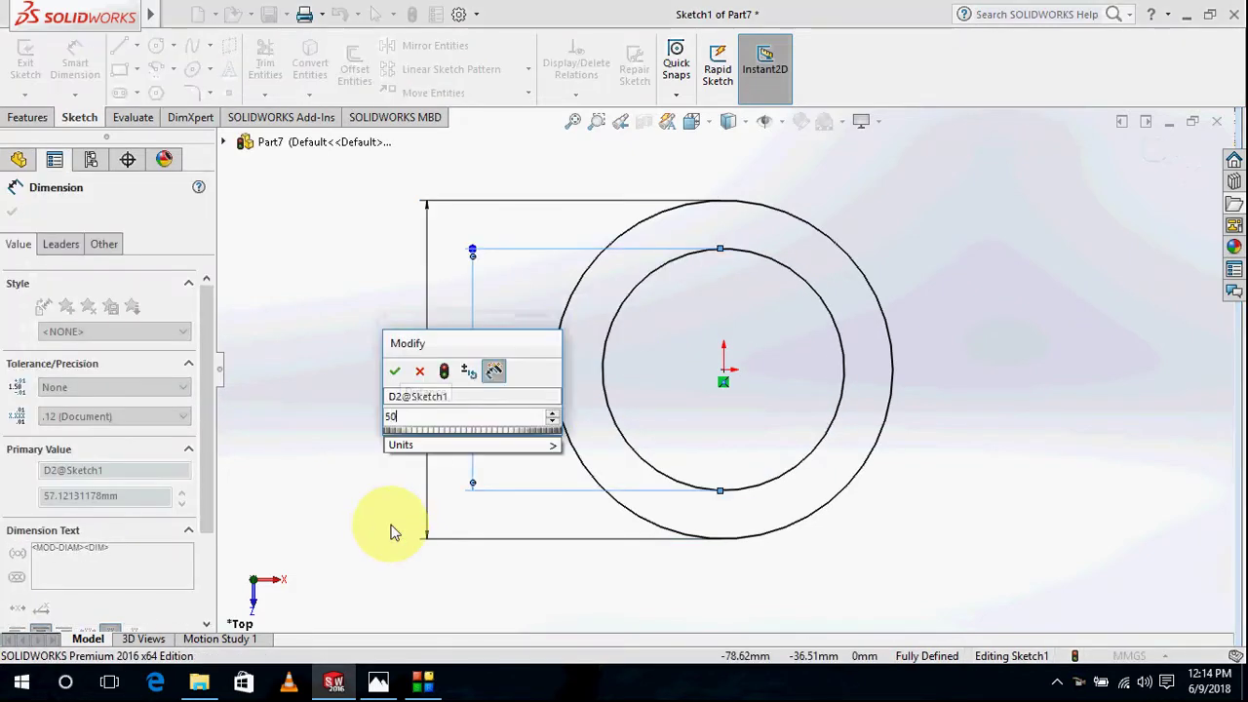
key("Return")
left_click(19, 161)
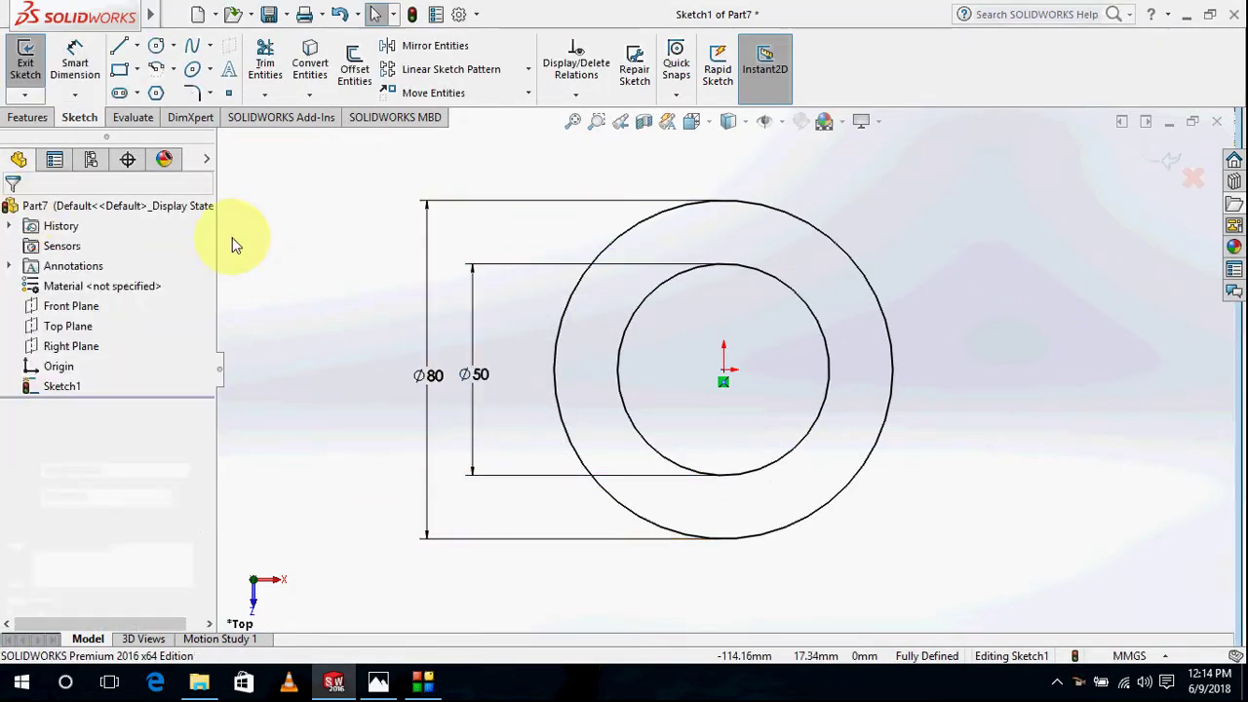
Step: Extrude the ring profile as a blind boss 70 mm deep, checking the height in the Photos reference drawing
left_click(28, 117)
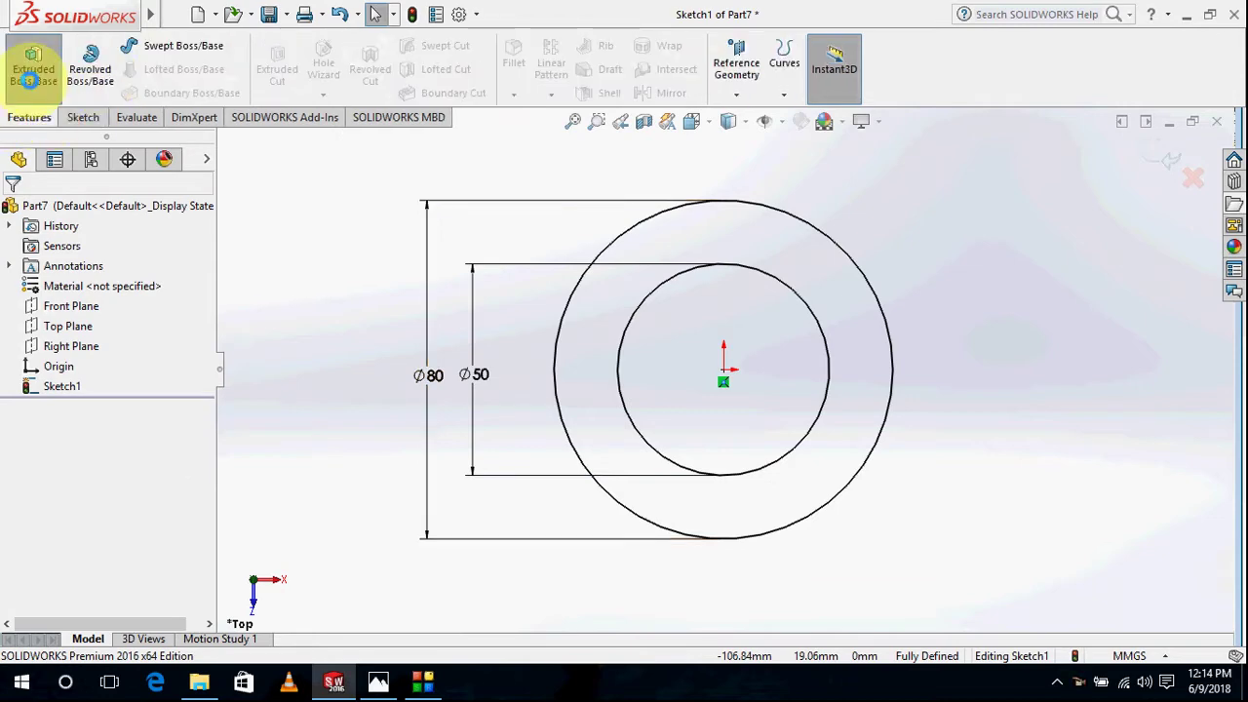
left_click(33, 66)
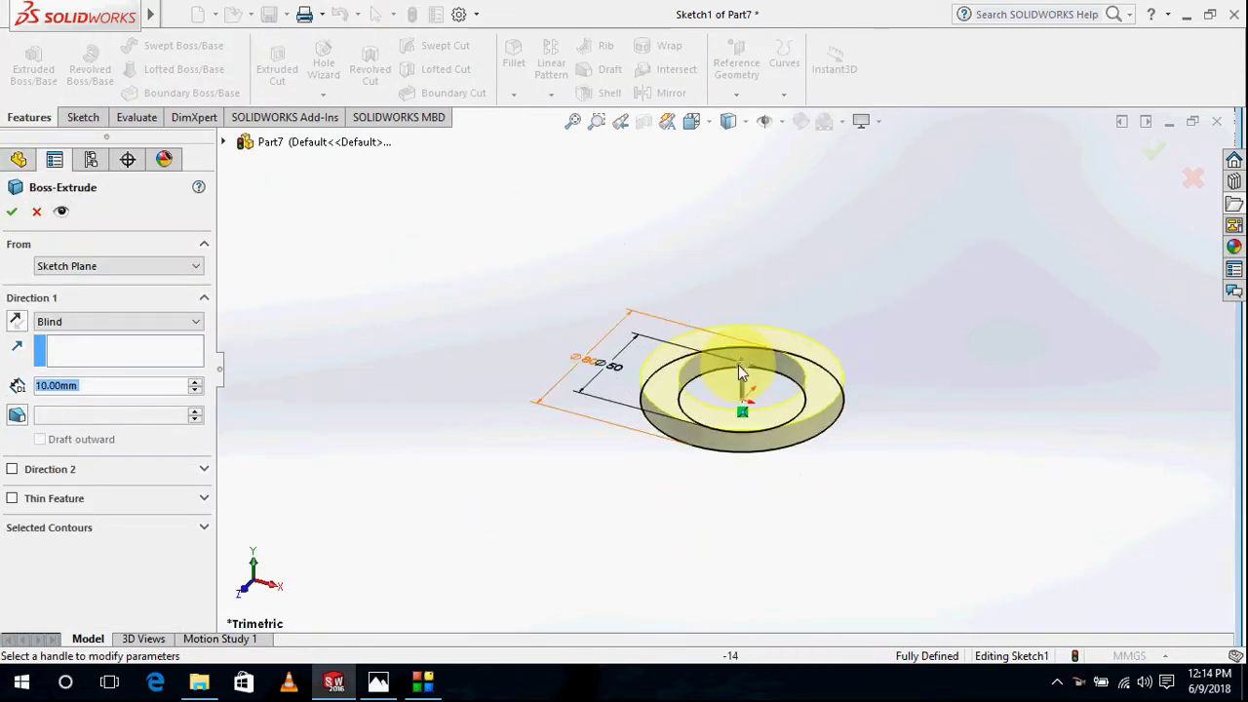
key("alt+Tab")
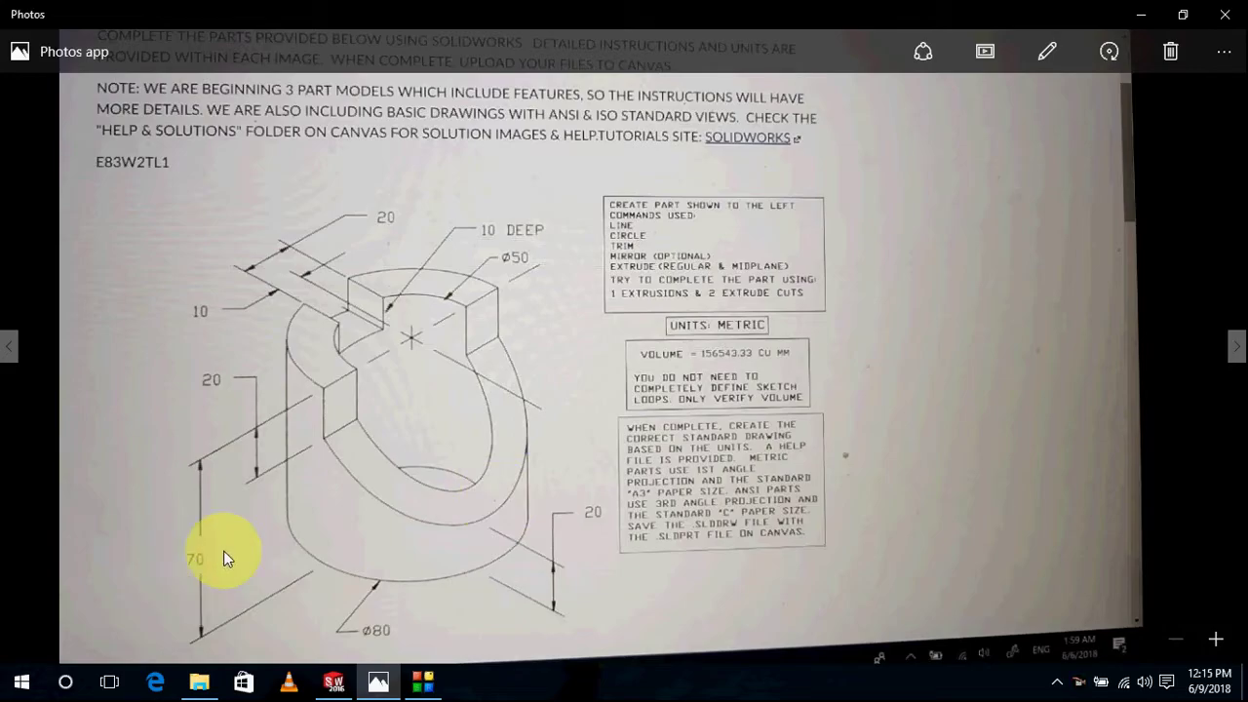
key("alt+Tab")
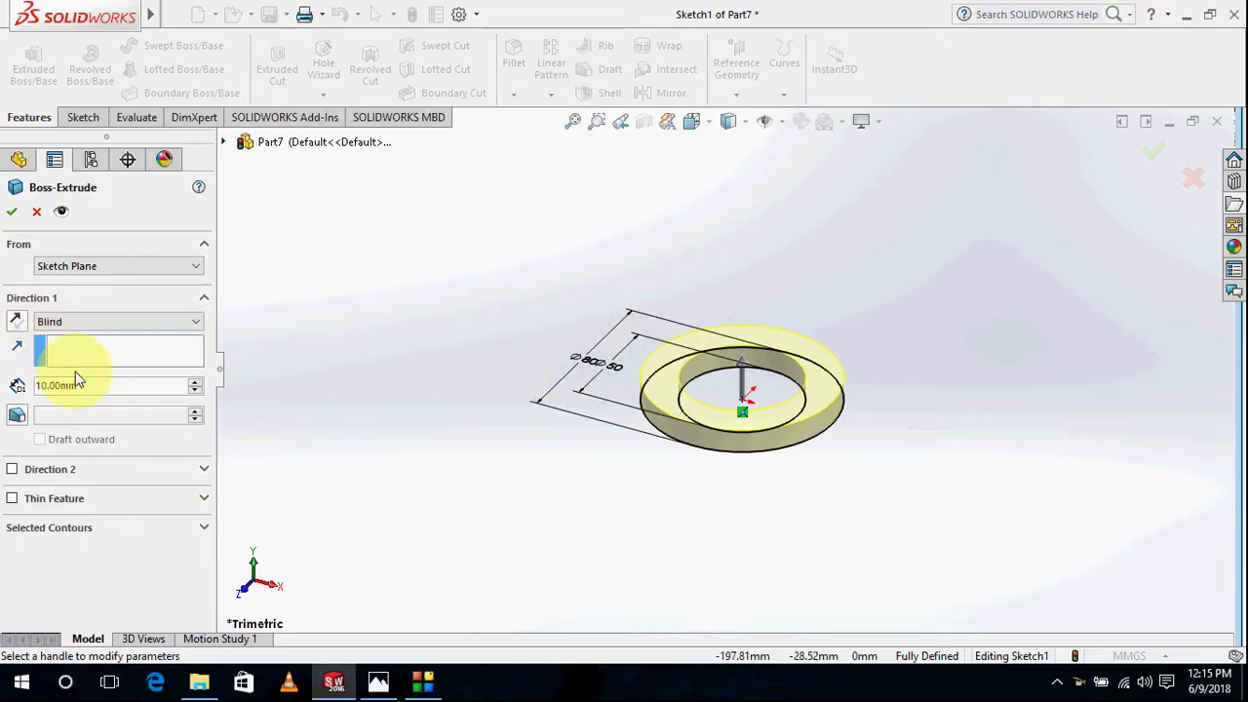
type("70")
key("Return")
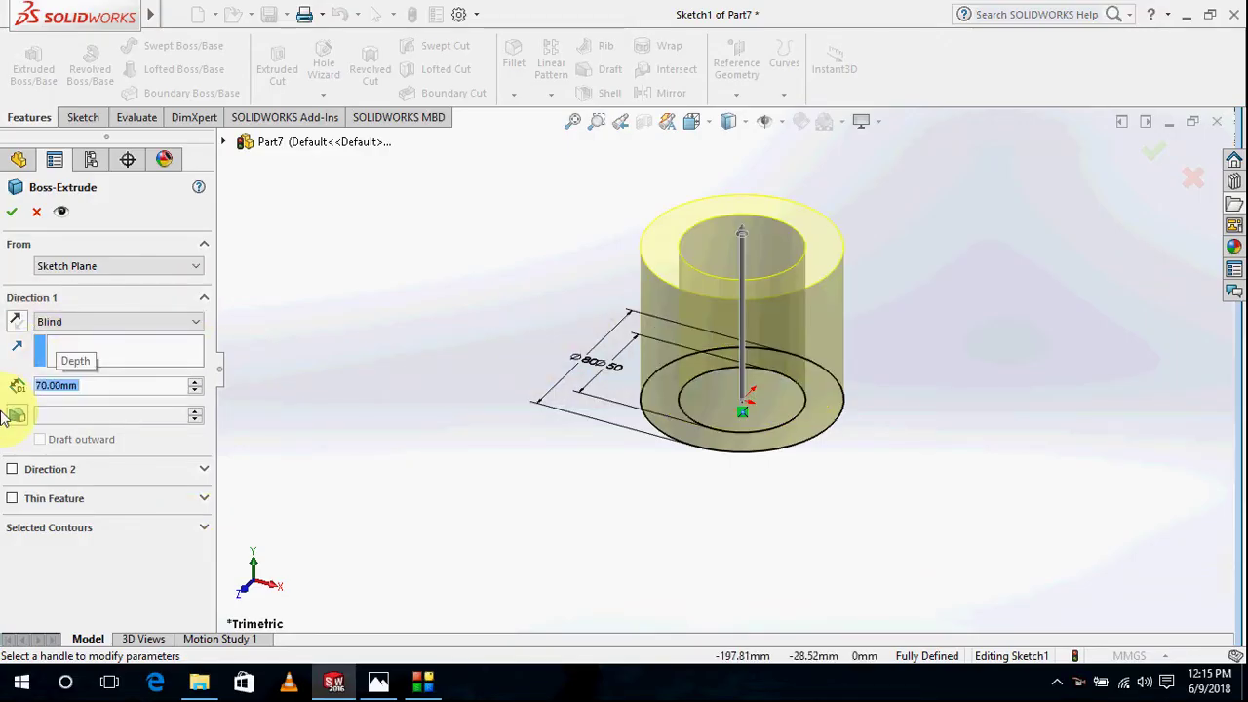
left_click(13, 212)
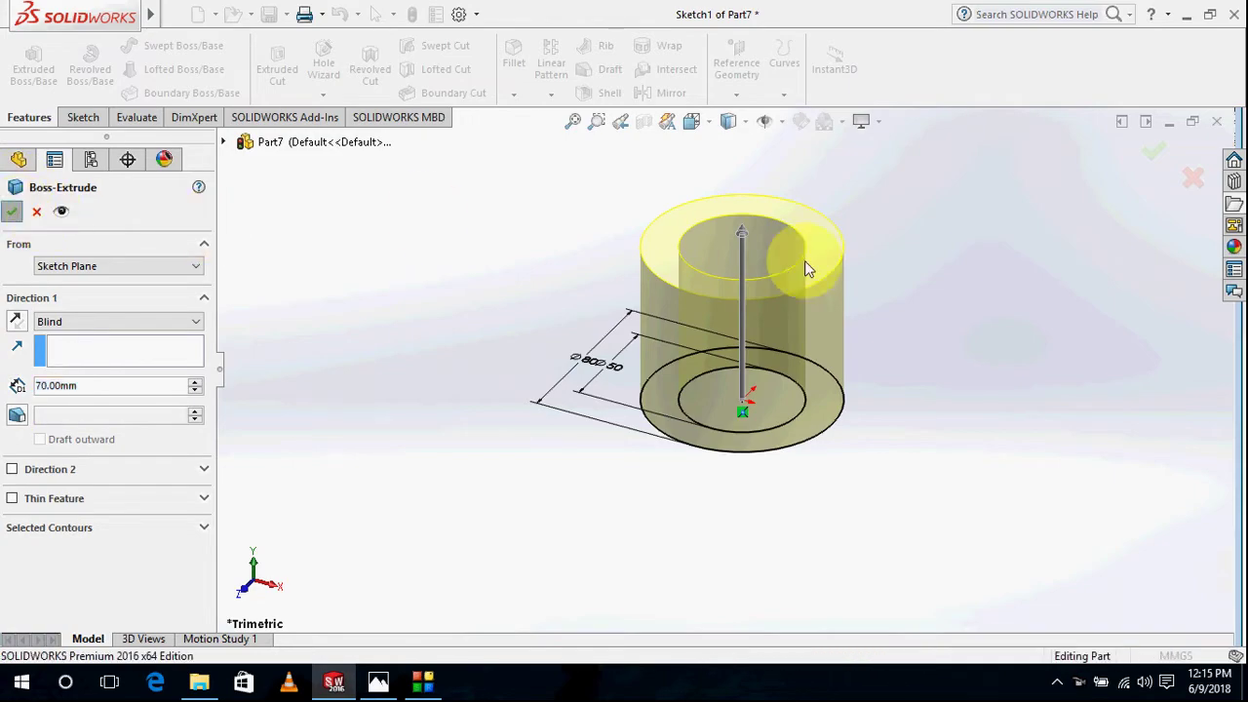
Step: Review the notch in the Photos reference drawing, and start a sketch on the cylinder's top face, viewed from above
key("alt+Tab")
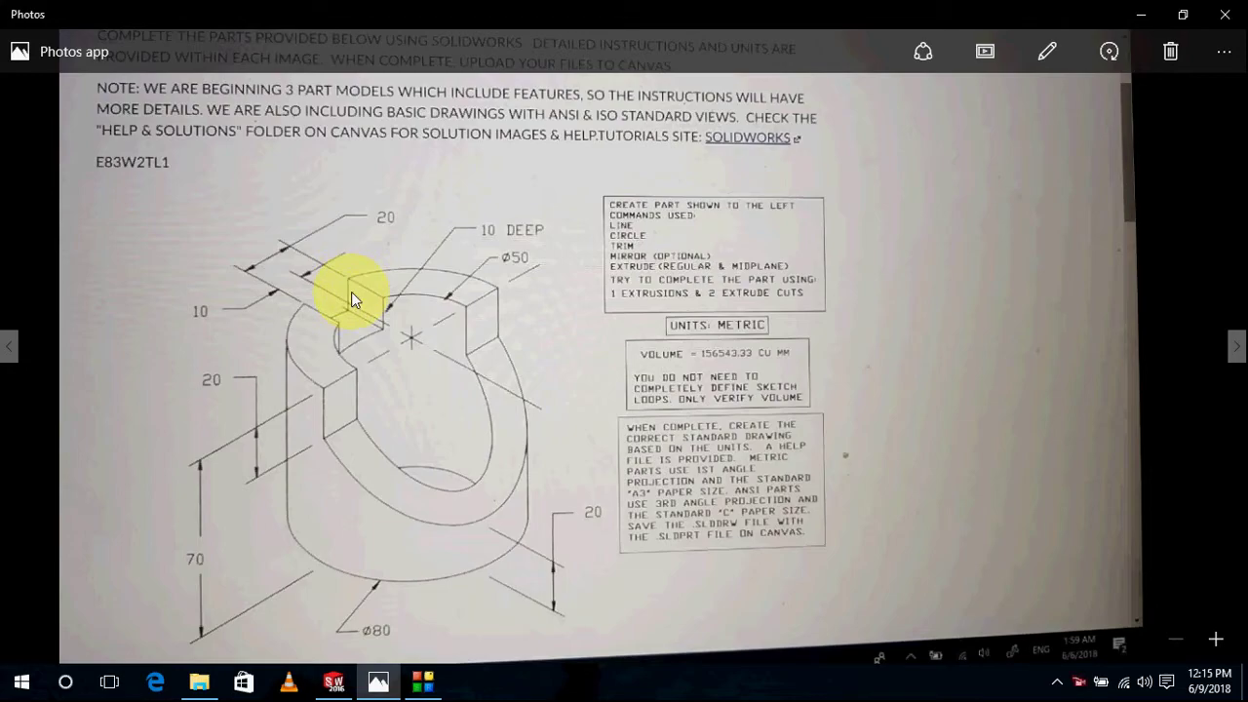
key("alt+Tab")
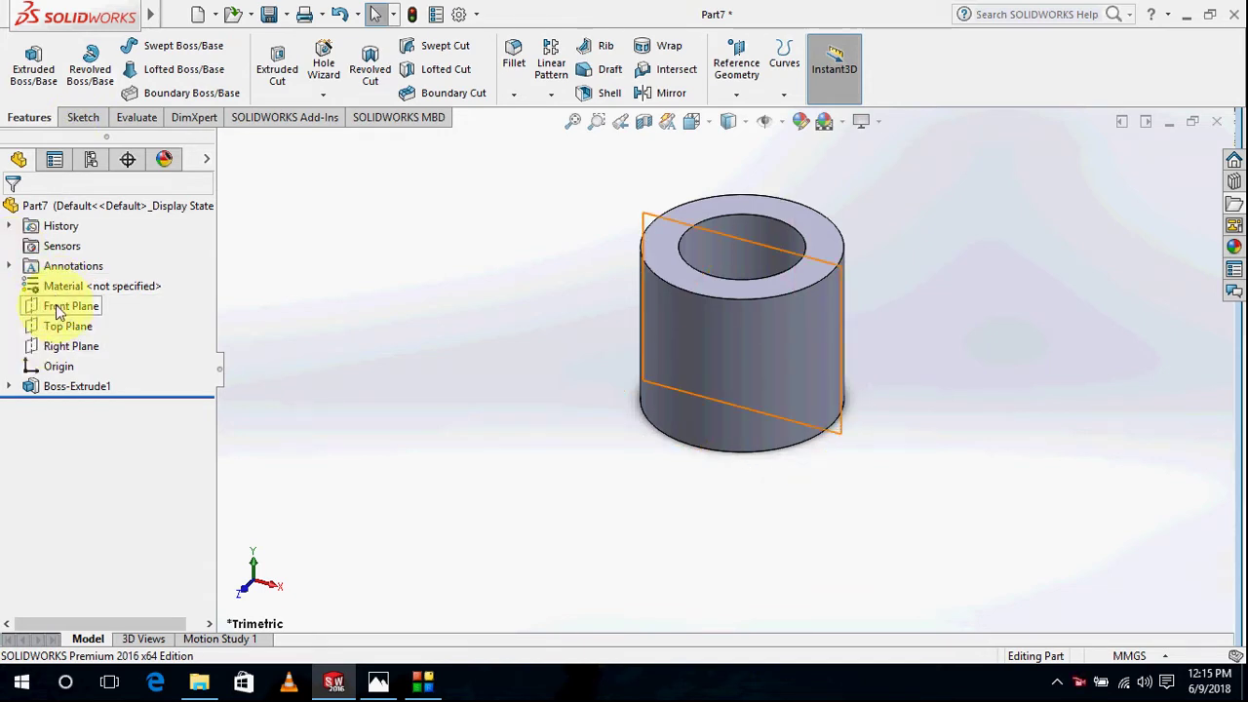
scroll(687, 248, "down", 3)
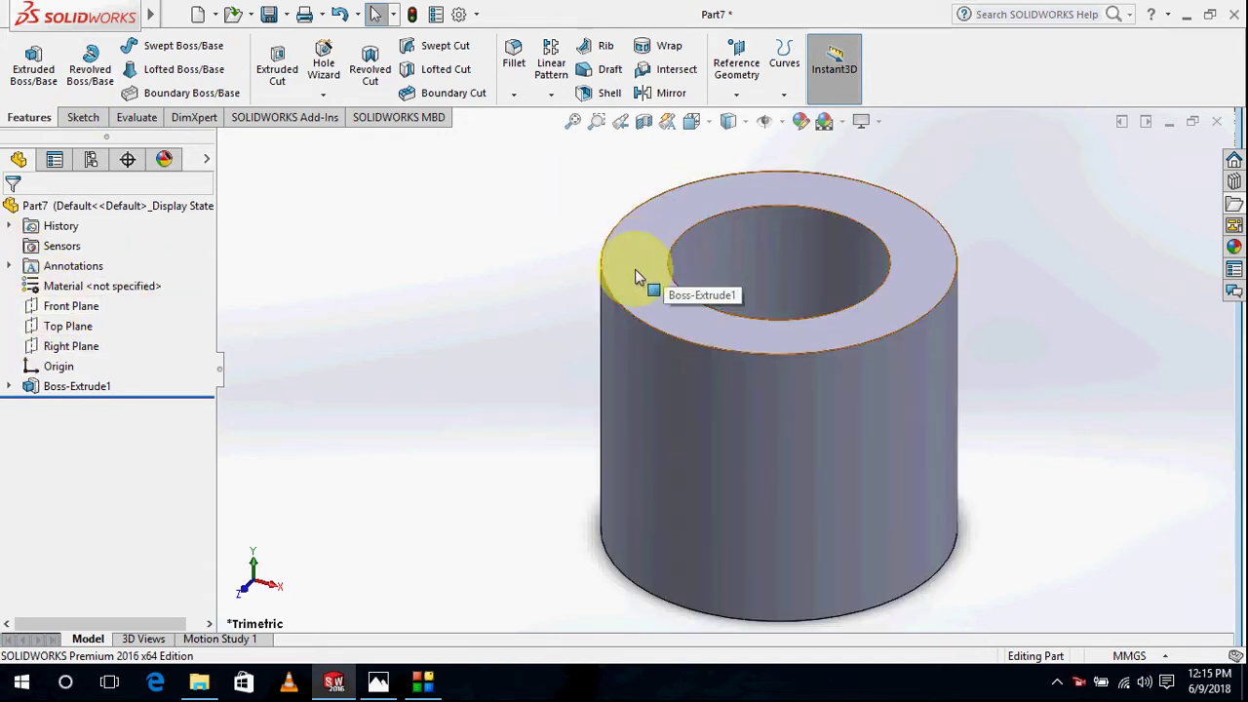
left_click(635, 258)
left_click(88, 117)
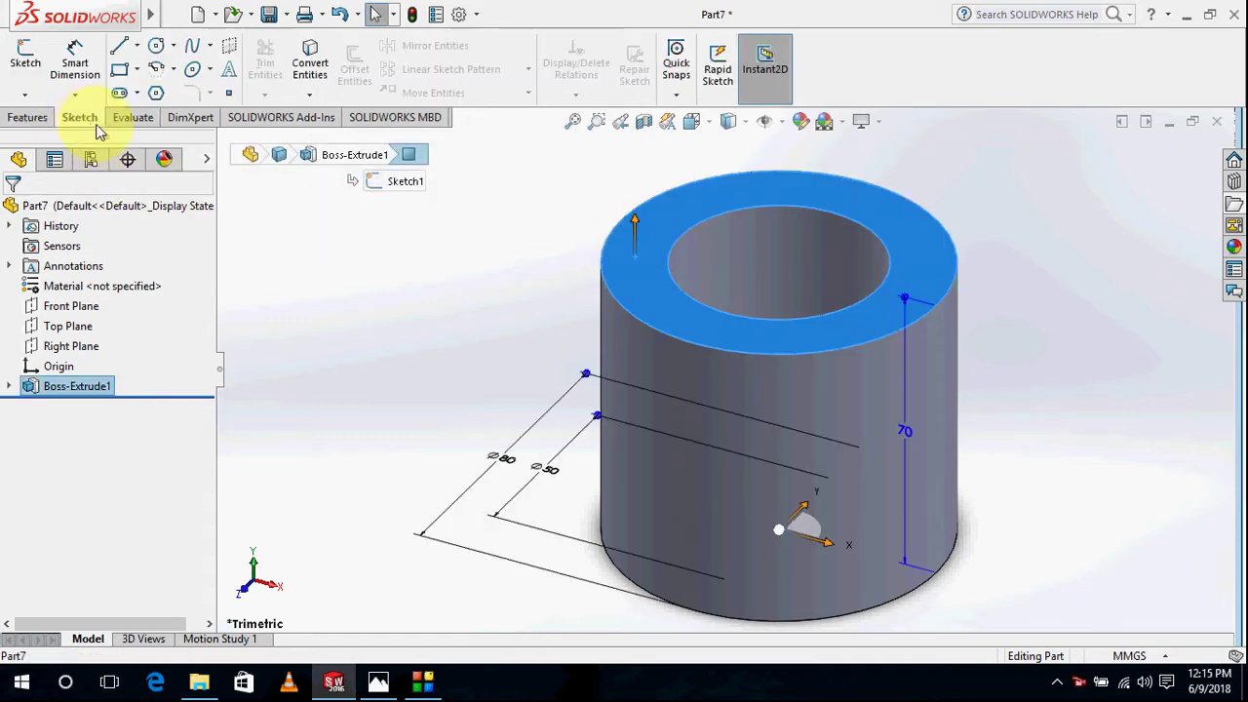
left_click(21, 65)
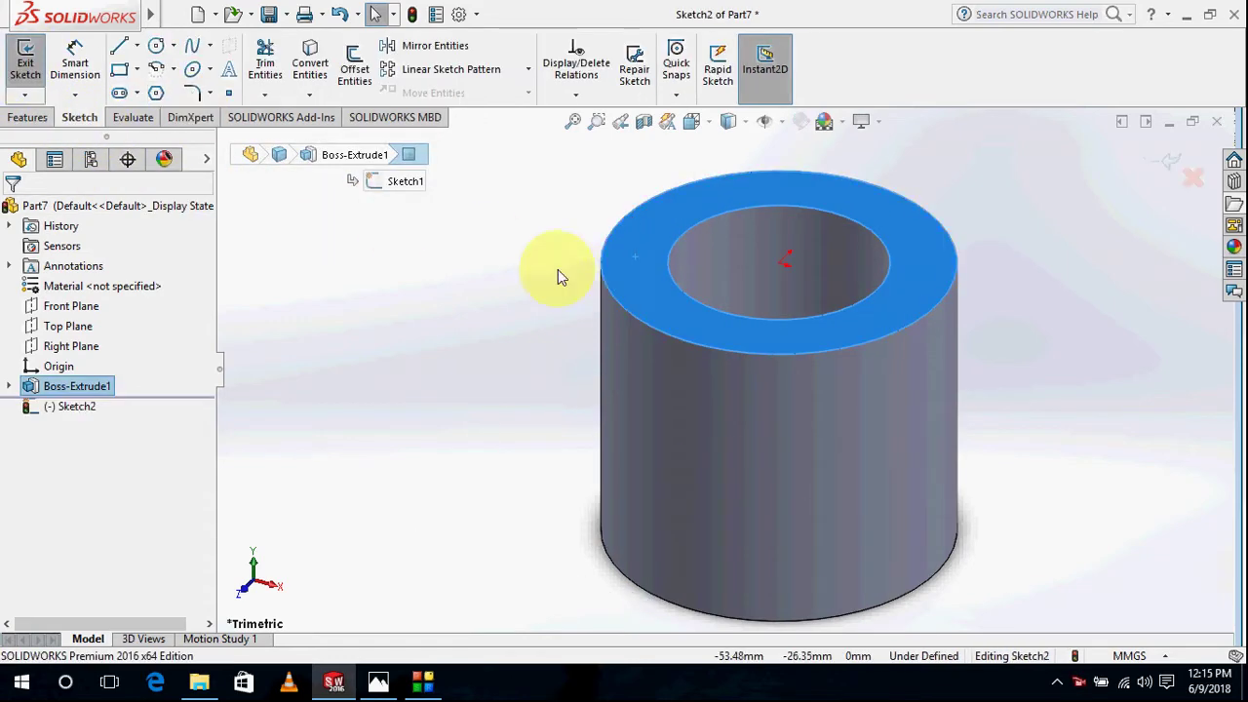
left_click(690, 122)
left_click(795, 171)
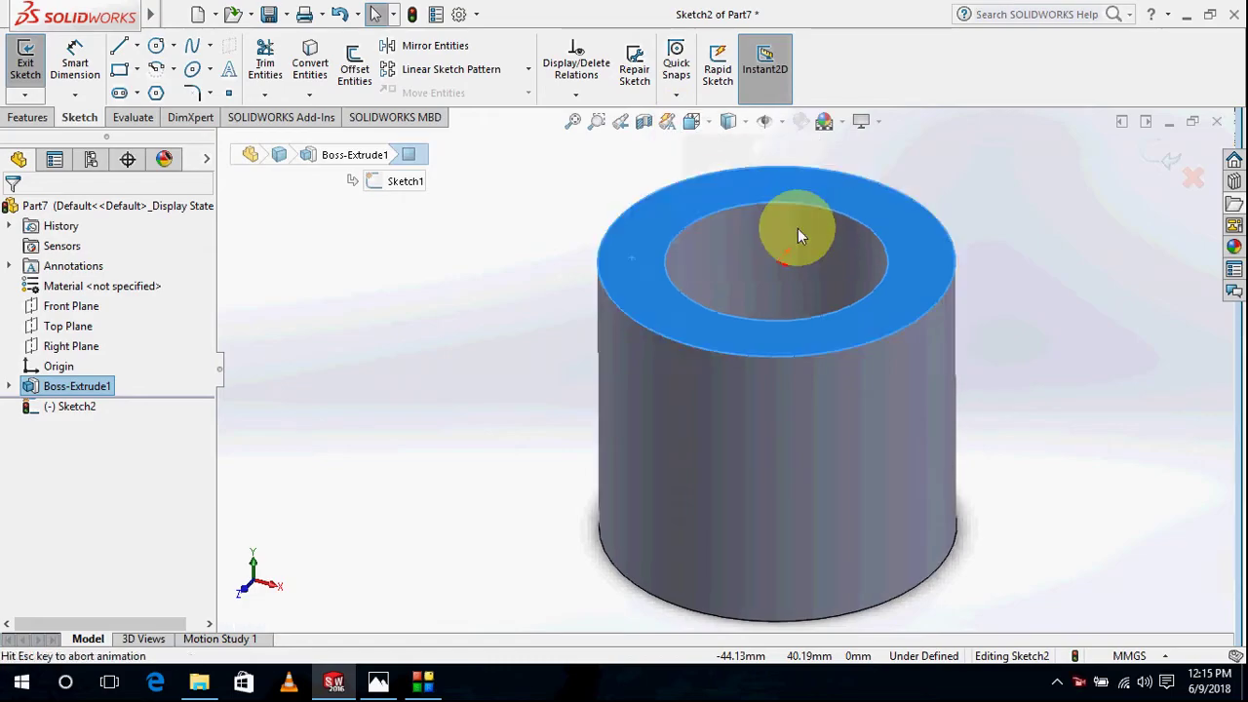
Step: Check the Photos reference drawing and sketch a horizontal centerline from the origin in the negative X direction past the ring's outer edge
key("alt+Tab")
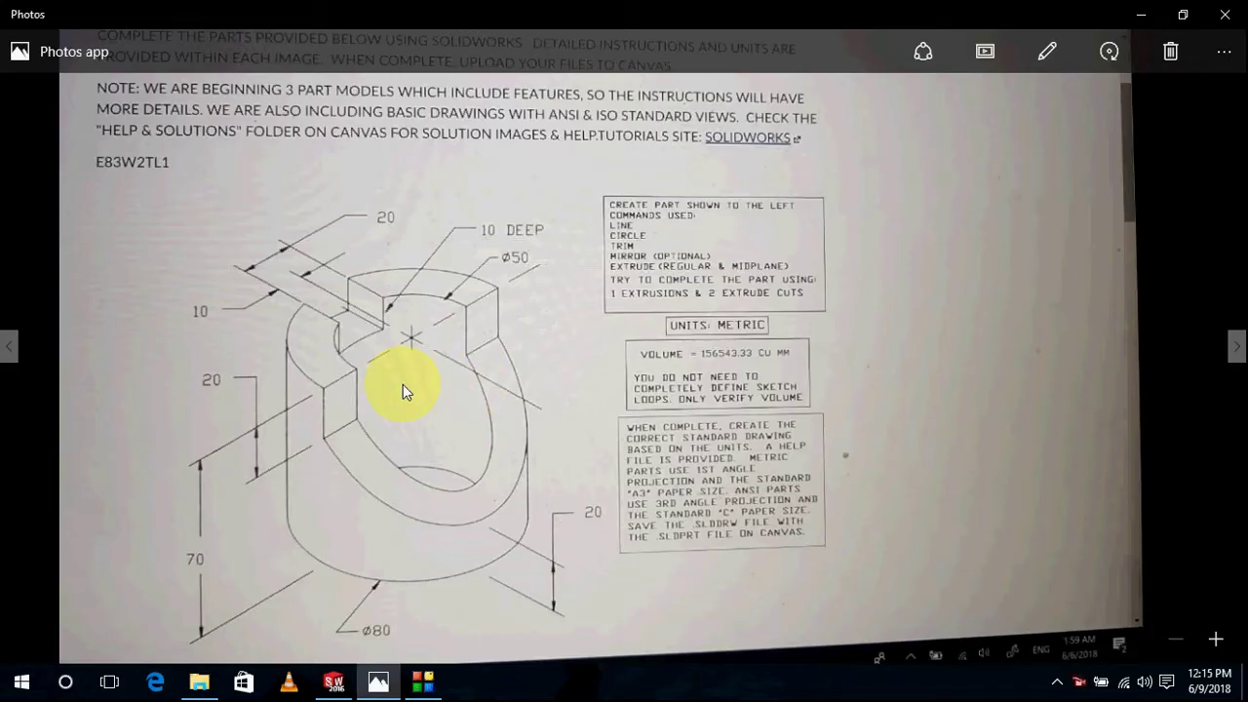
key("alt+Tab")
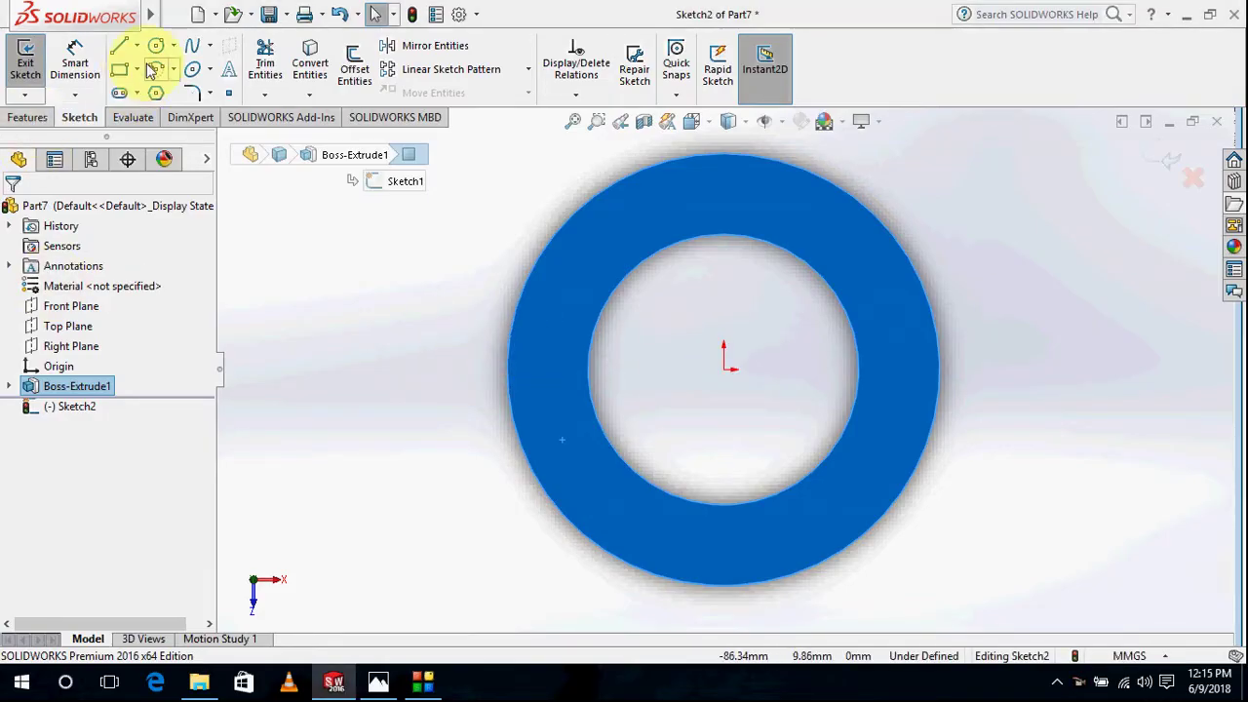
left_click(137, 49)
left_click(155, 90)
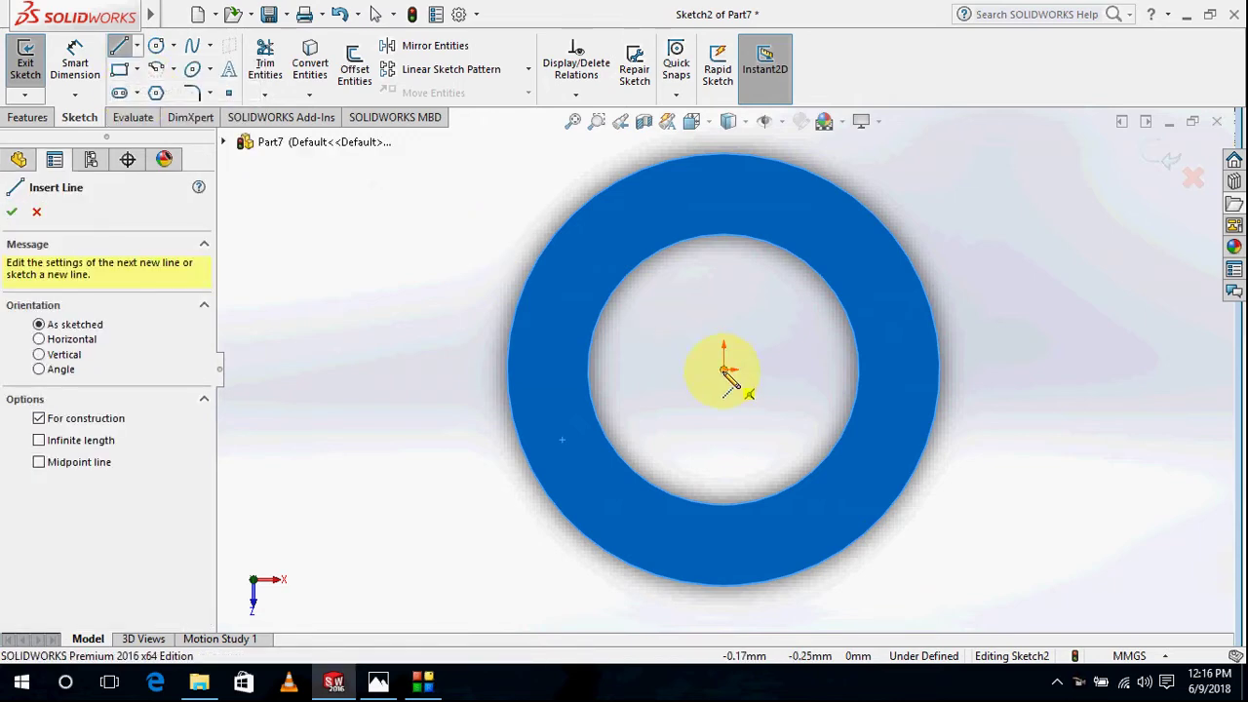
left_click(724, 369)
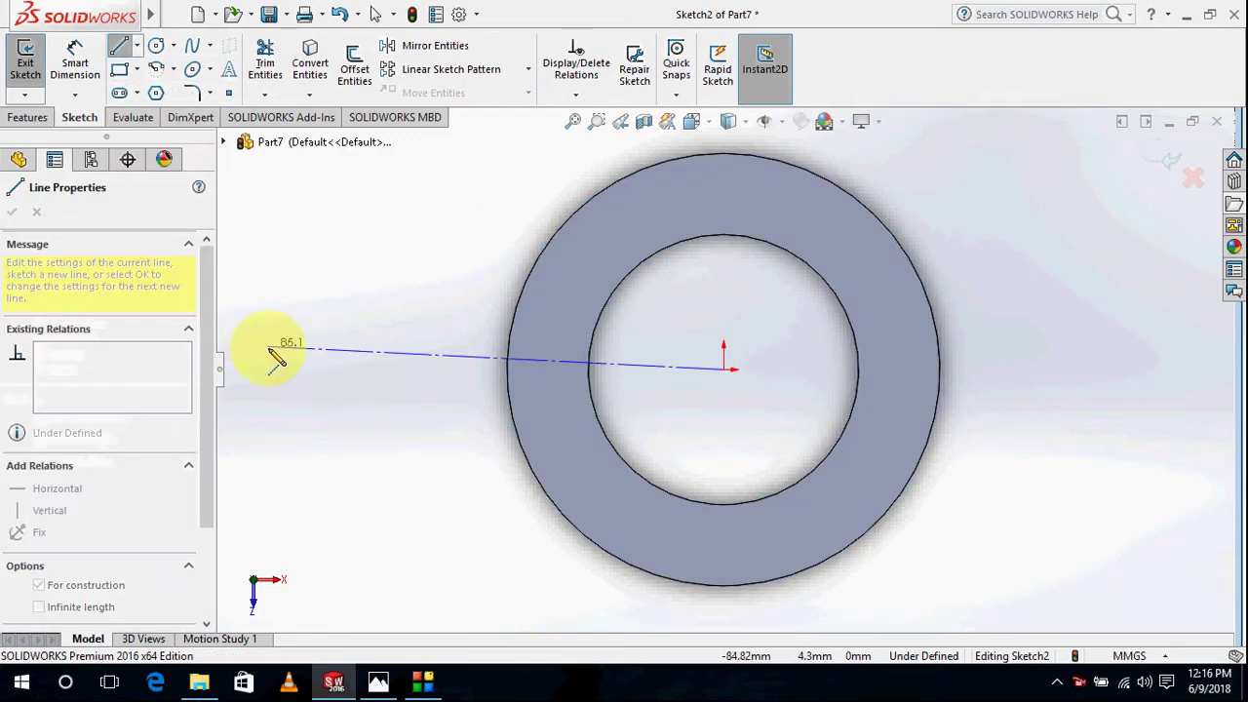
left_click(424, 369)
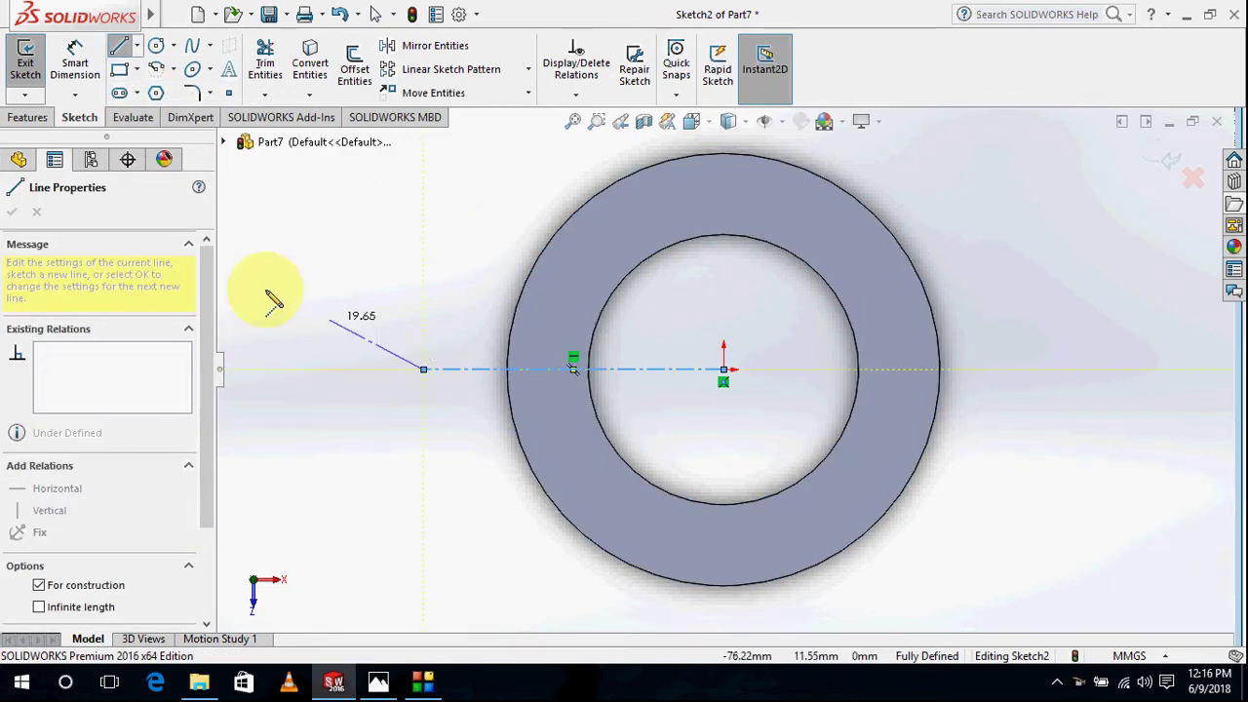
key("Escape")
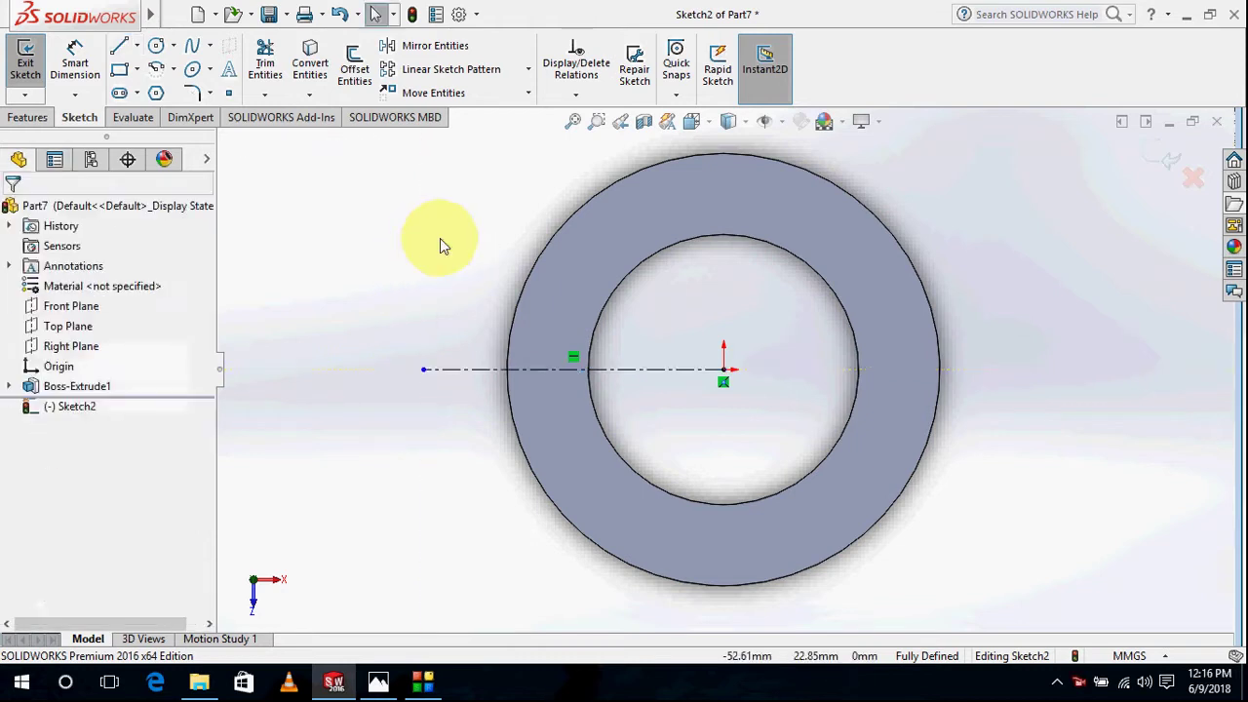
left_click(139, 71)
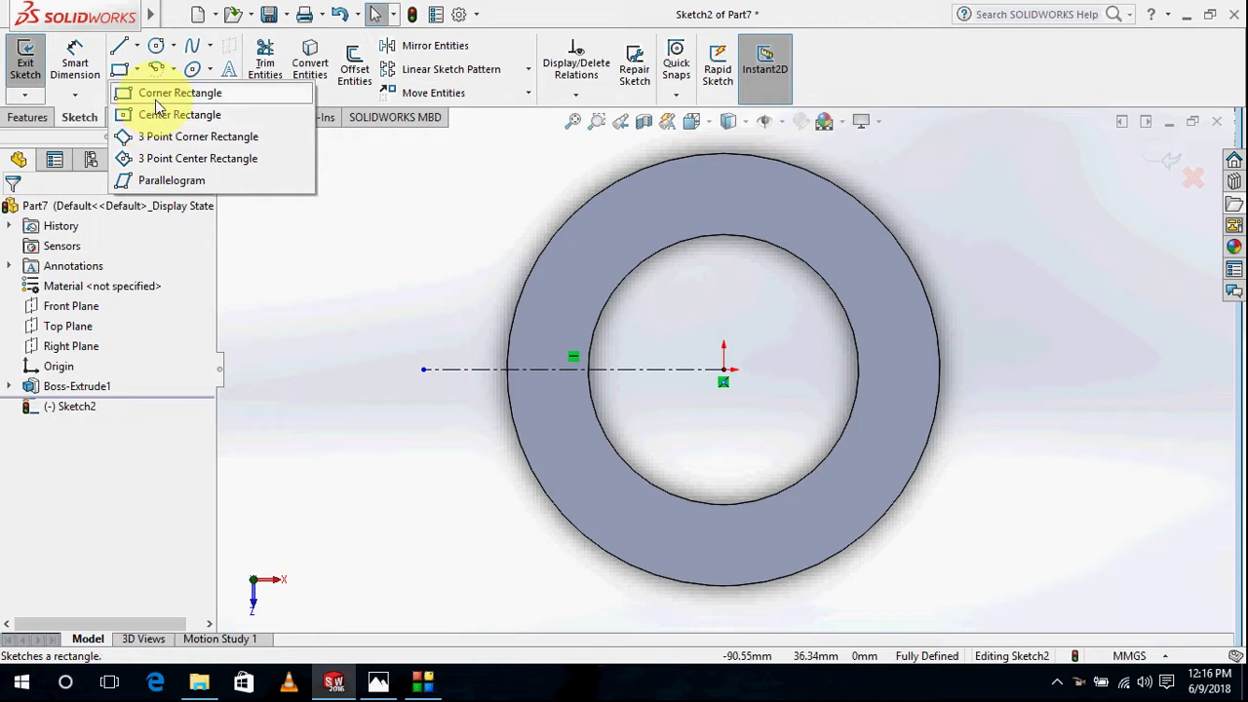
left_click(160, 117)
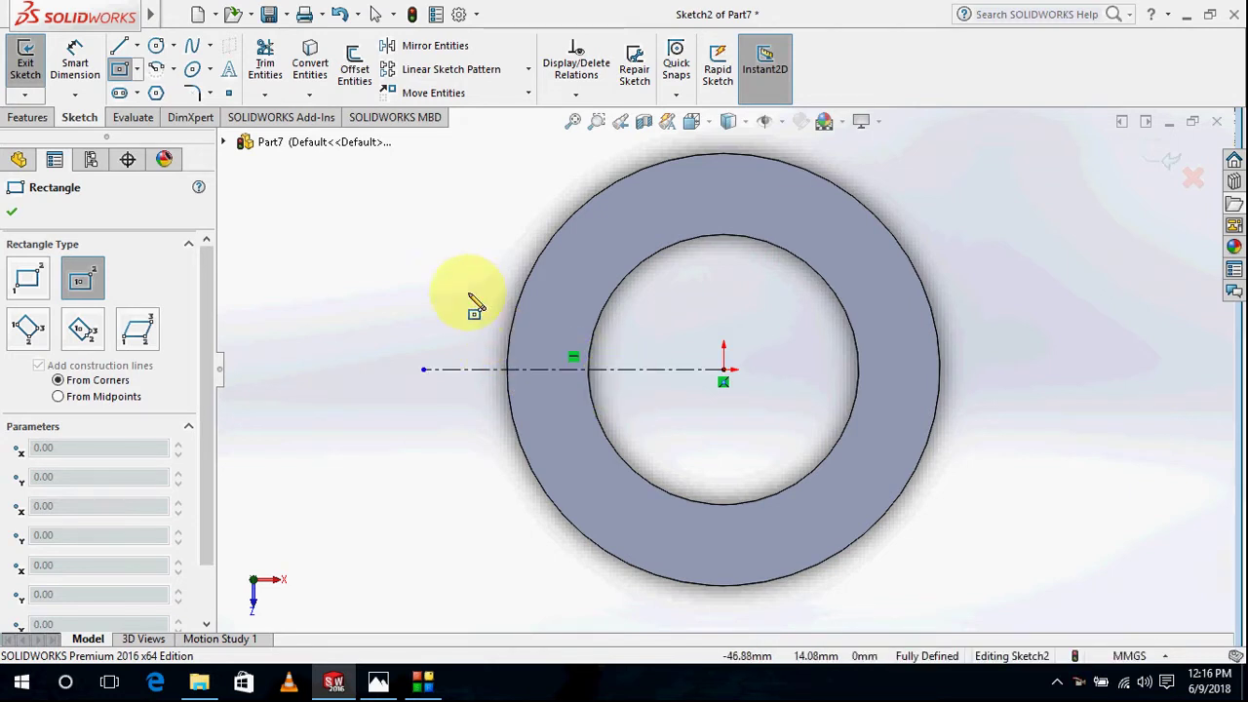
key("Escape")
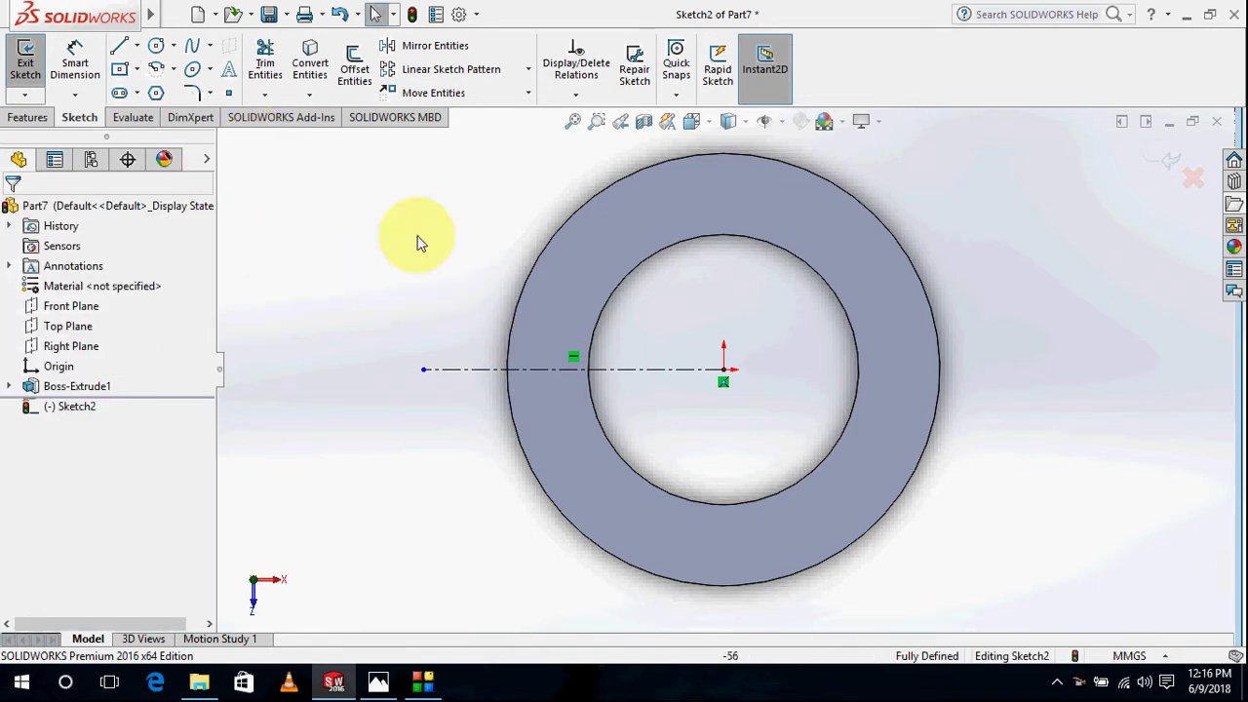
Step: Replace the long centerline with a horizontal centerline spanning only the ring wall on the negative X side, from inner to outer edge
left_click(470, 369)
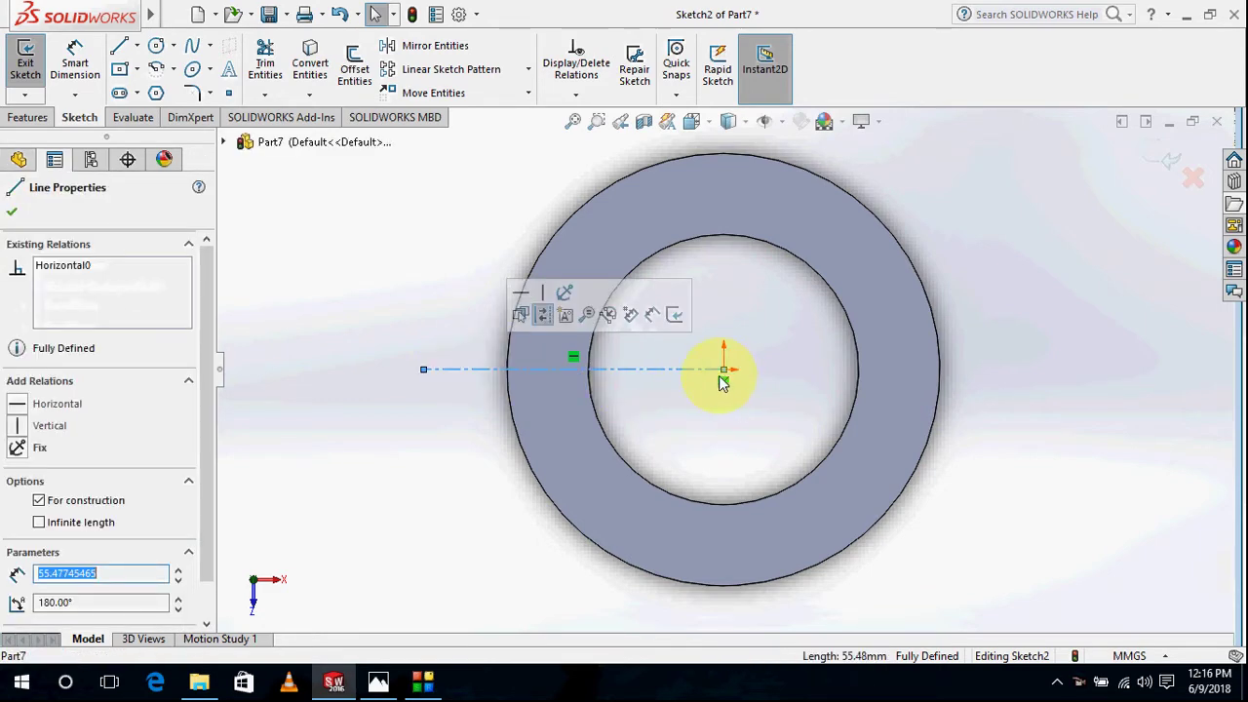
key("Delete")
left_click(137, 46)
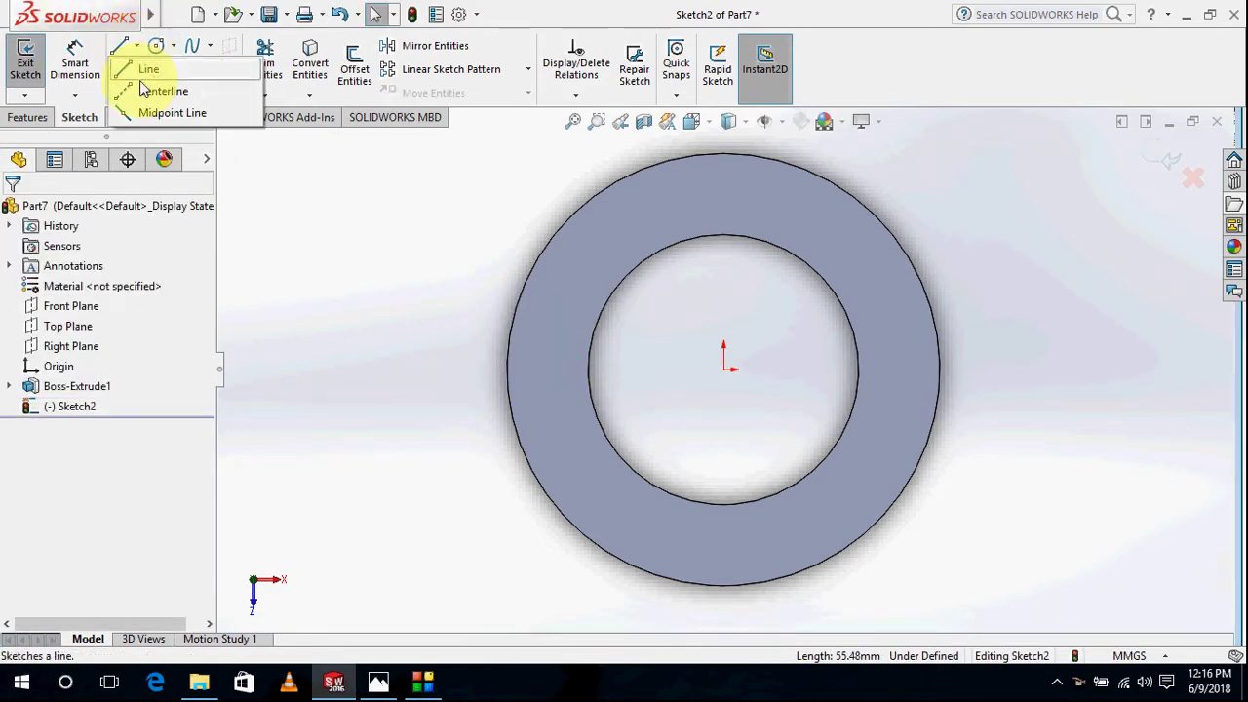
left_click(146, 91)
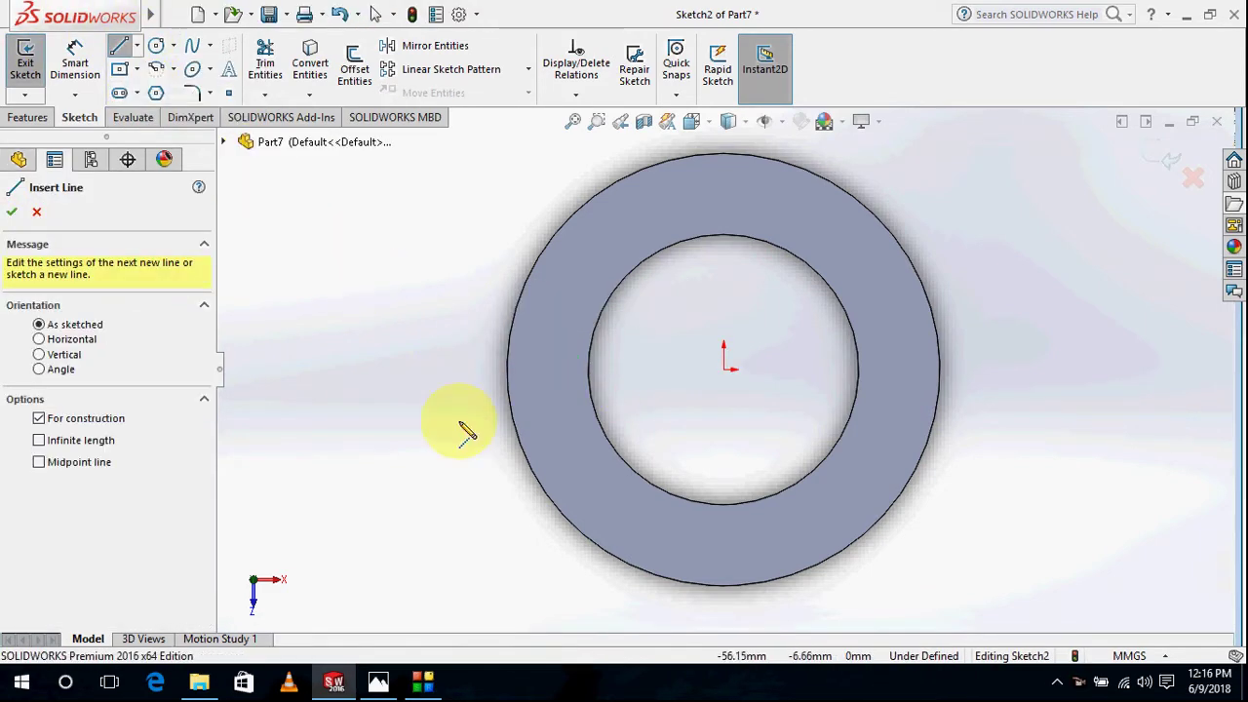
left_click(589, 369)
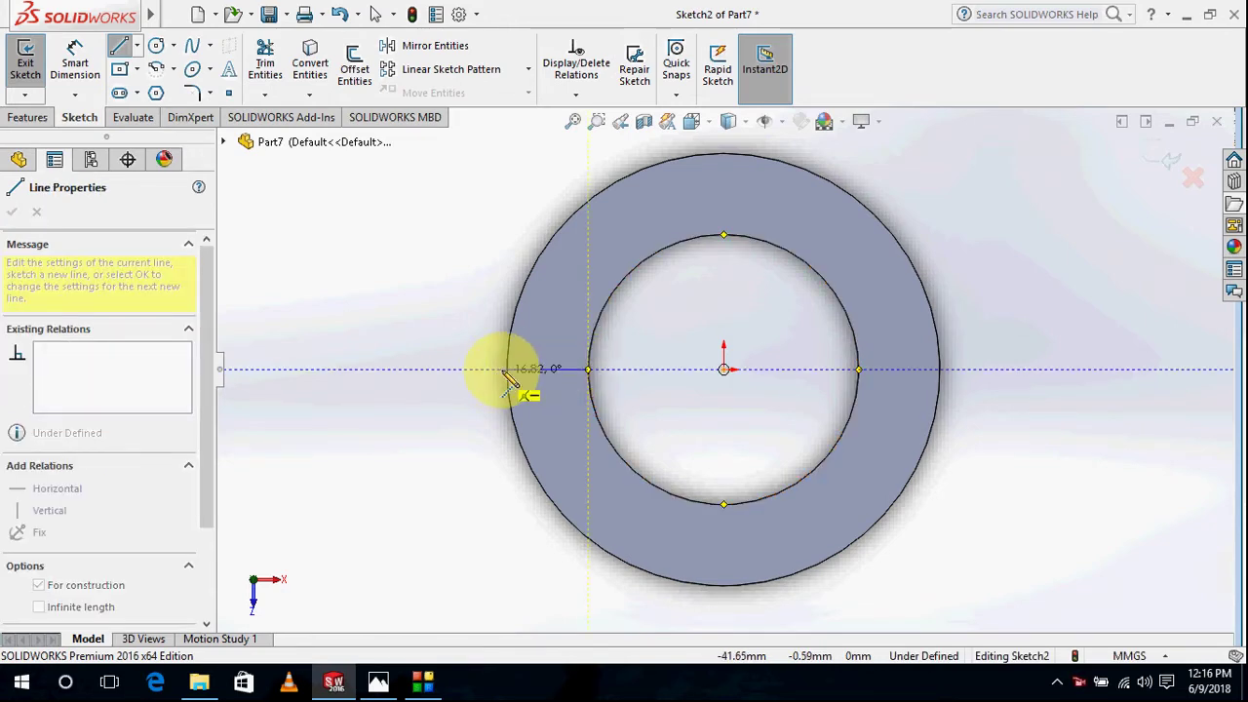
left_click(508, 369)
key("Escape")
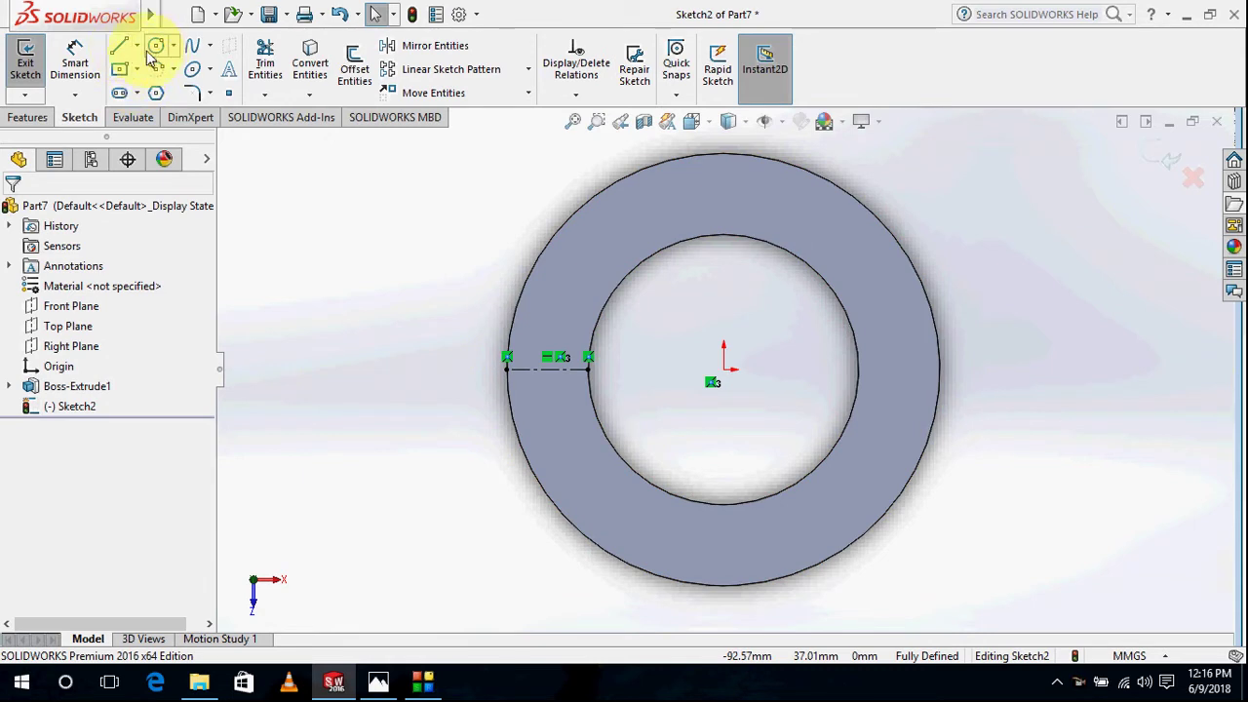
Step: Sketch a center rectangle about 29 by 24 mm, centered on the midpoint of the short centerline across the ring wall
left_click(120, 68)
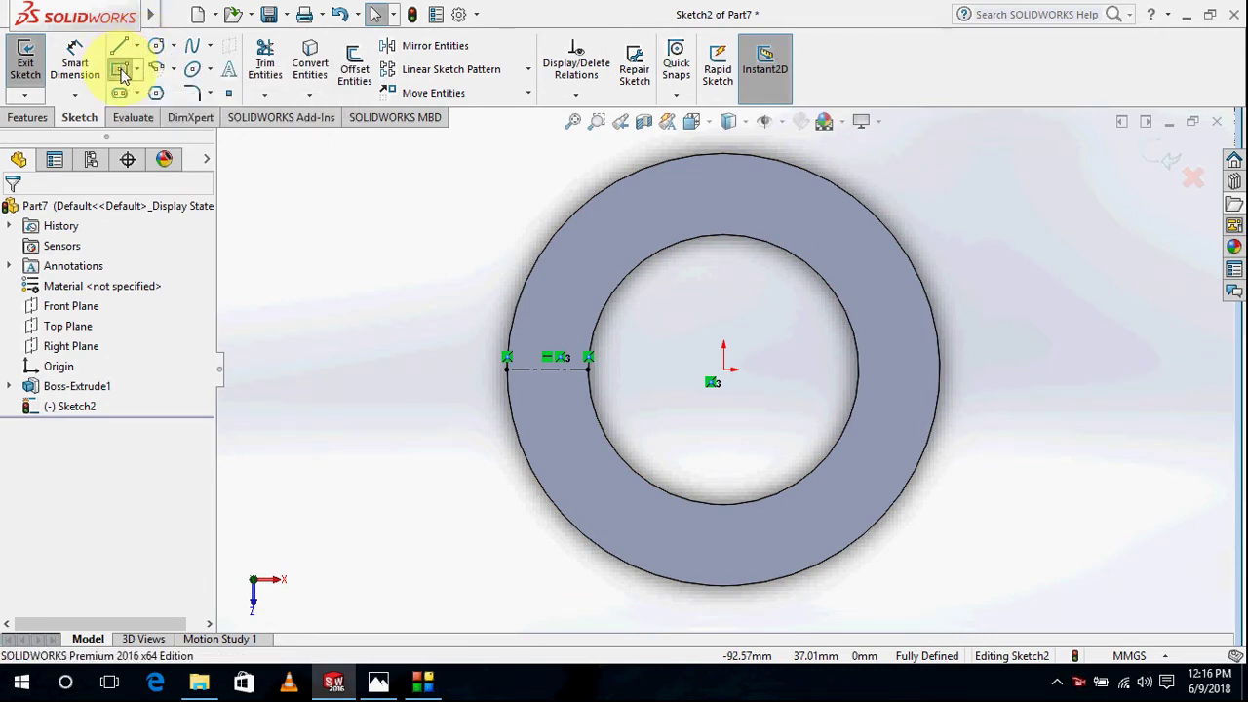
left_click(547, 370)
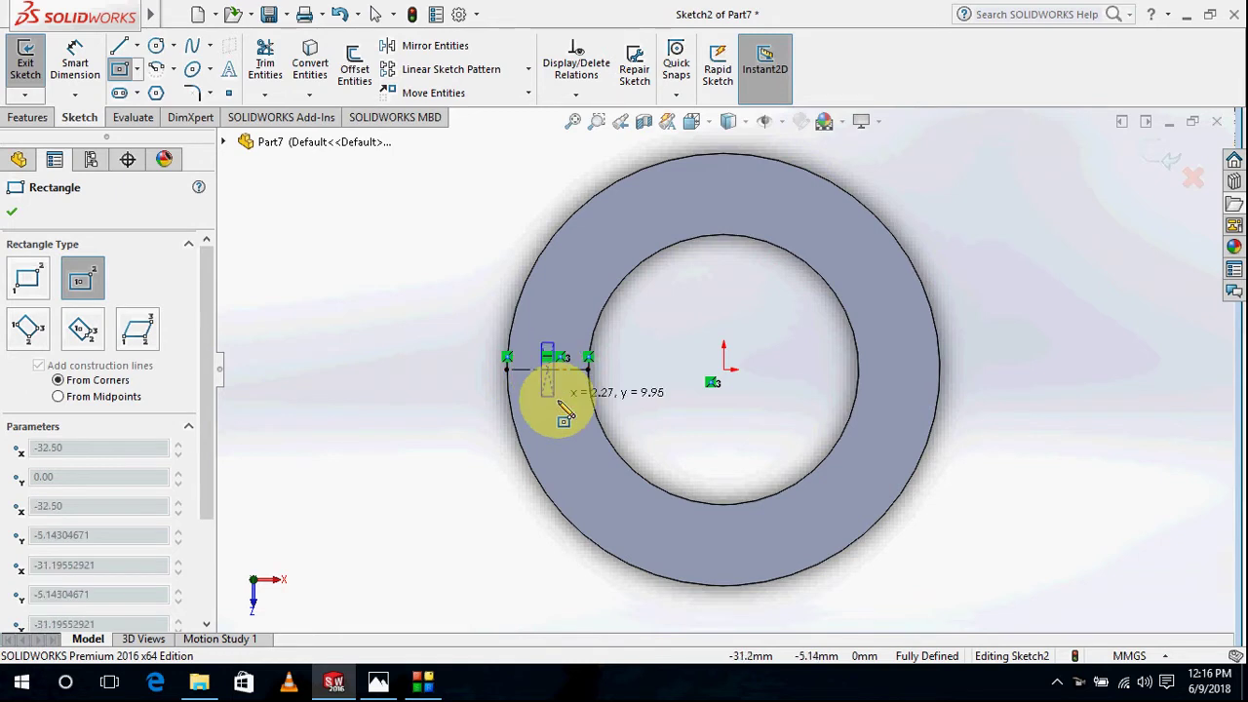
left_click(628, 434)
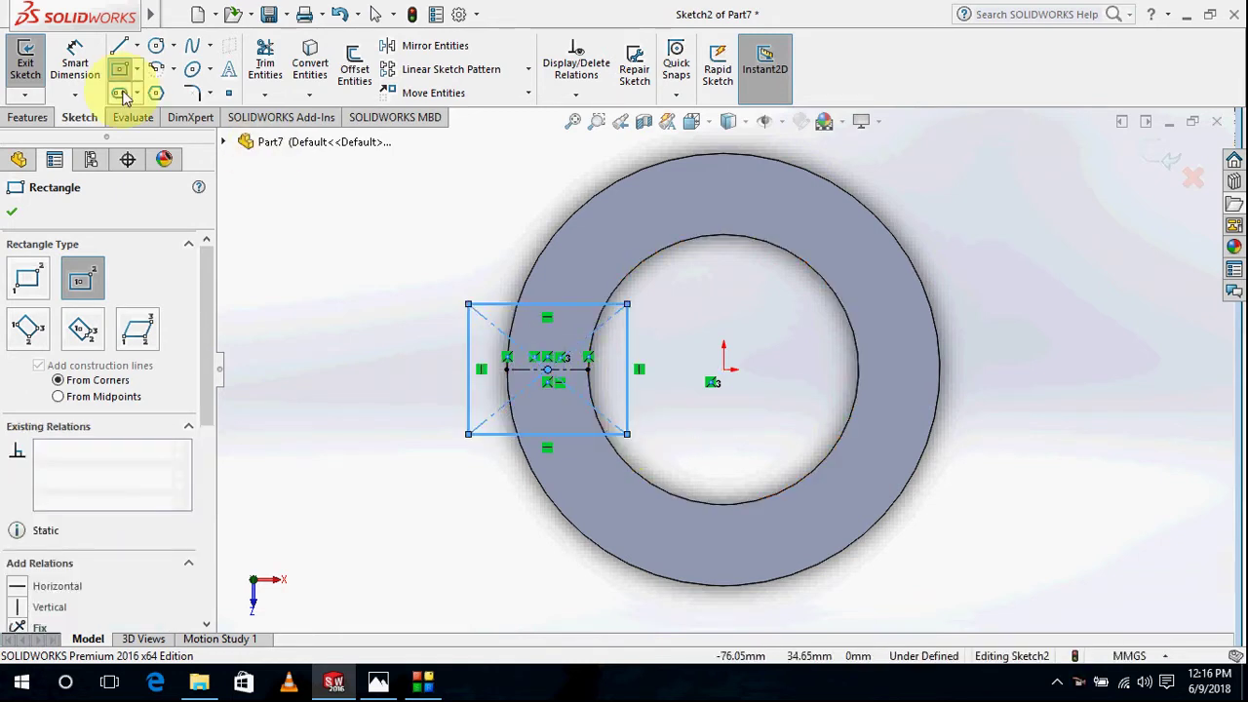
Step: Dimension the rectangle's vertical side as 20 mm and its horizontal side as 25 mm
left_click(75, 61)
left_click(471, 356)
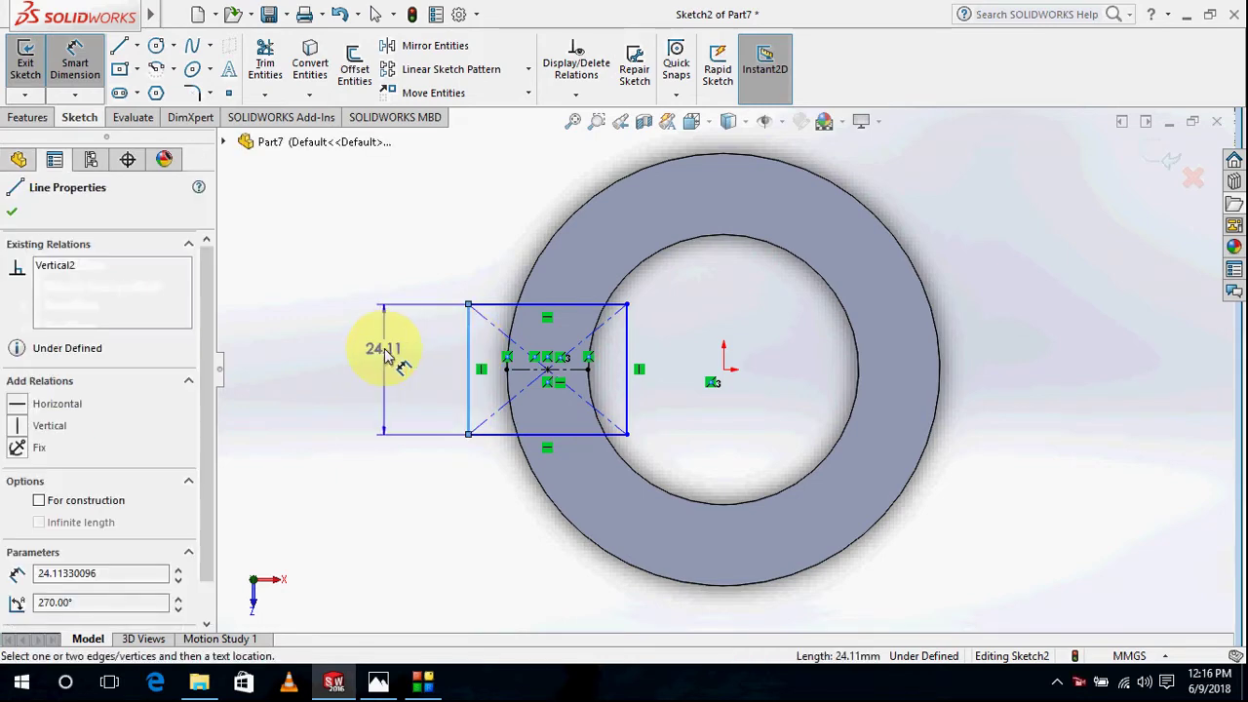
left_click(381, 350)
type("20")
key("Return")
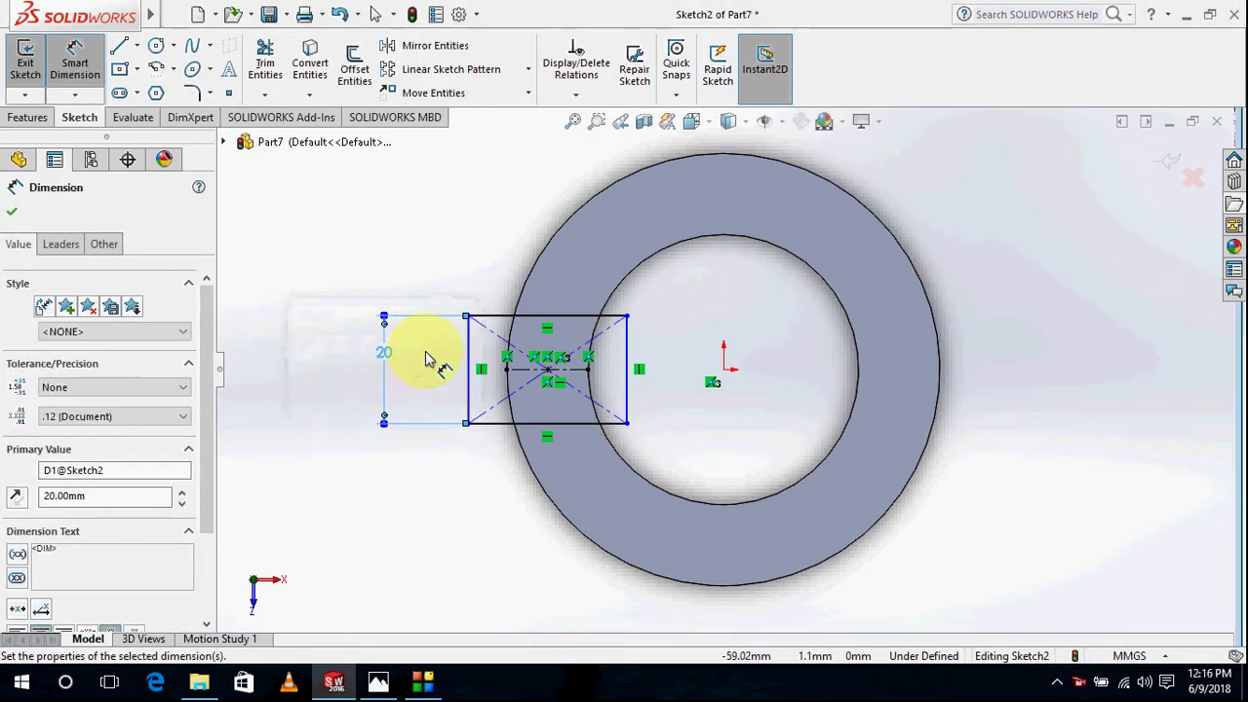
left_click(556, 322)
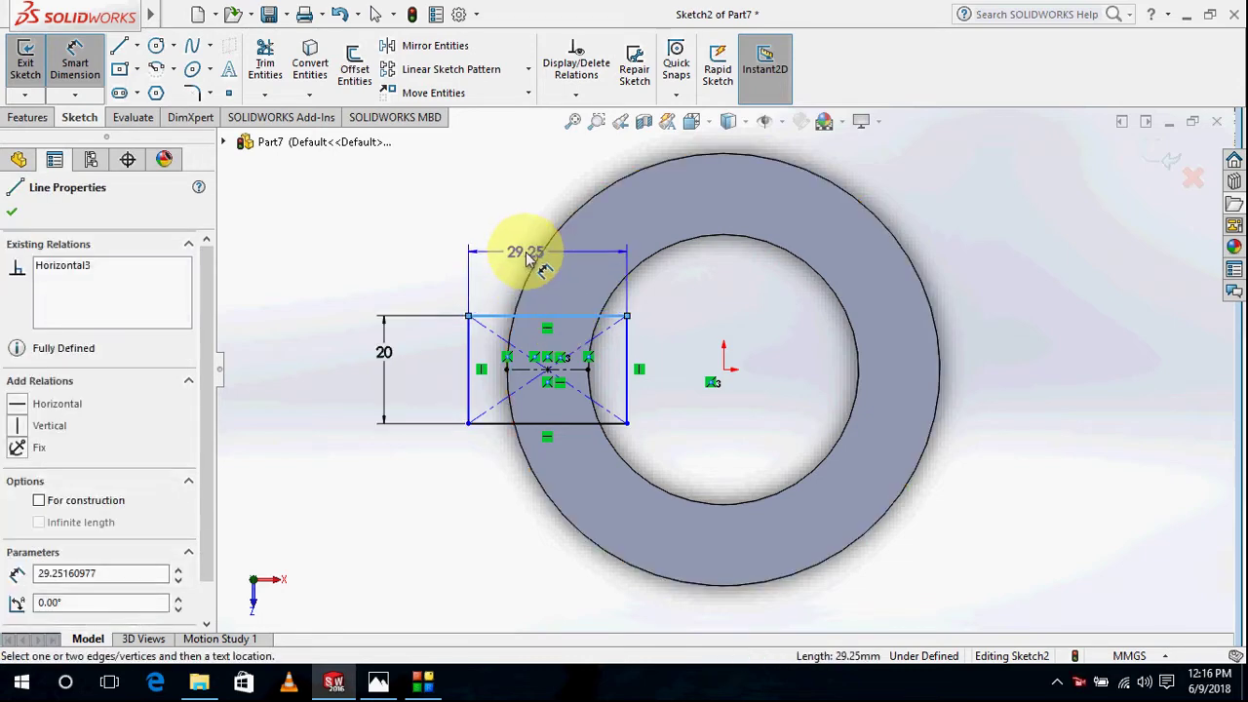
left_click(546, 314)
type("25")
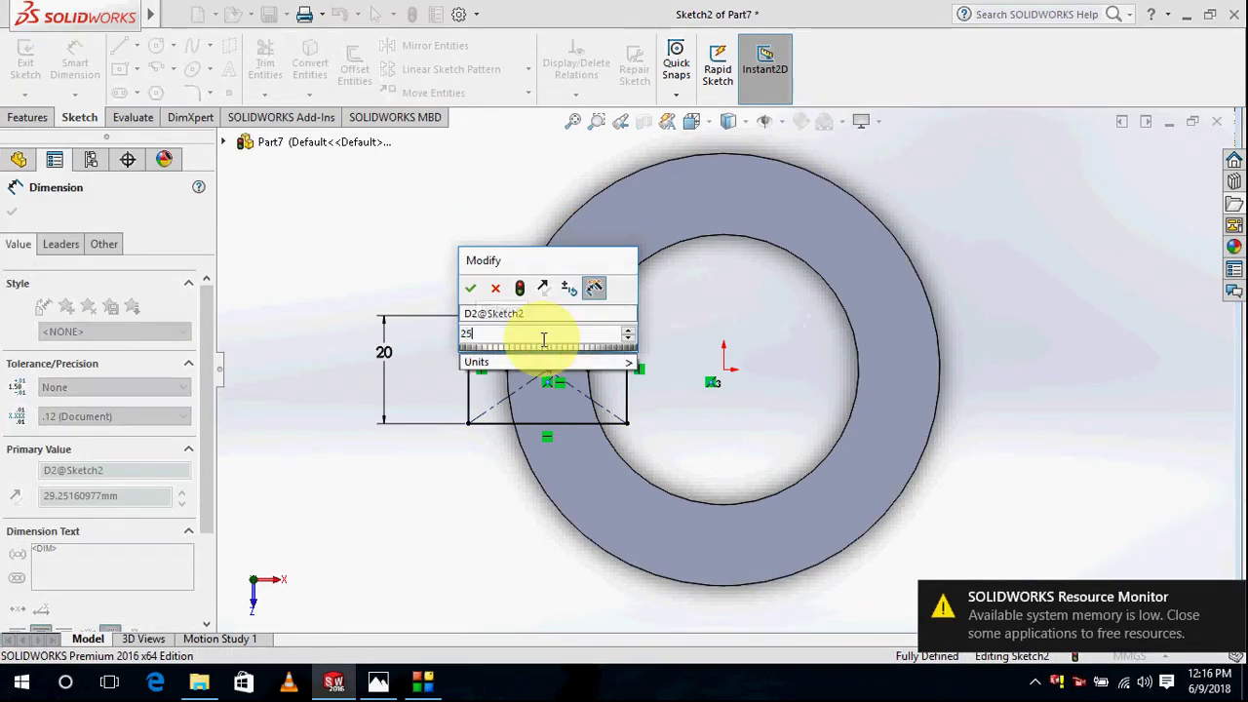
key("Return")
scroll(575, 414, "down", 3)
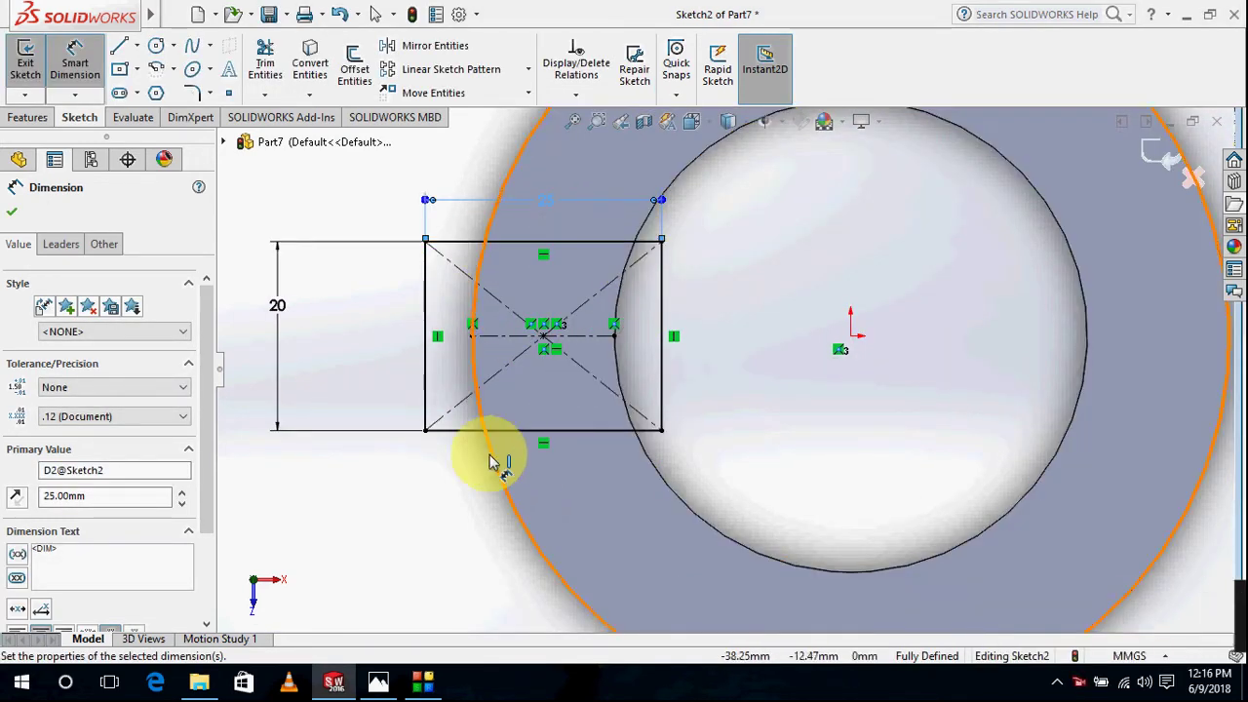
left_click(9, 217)
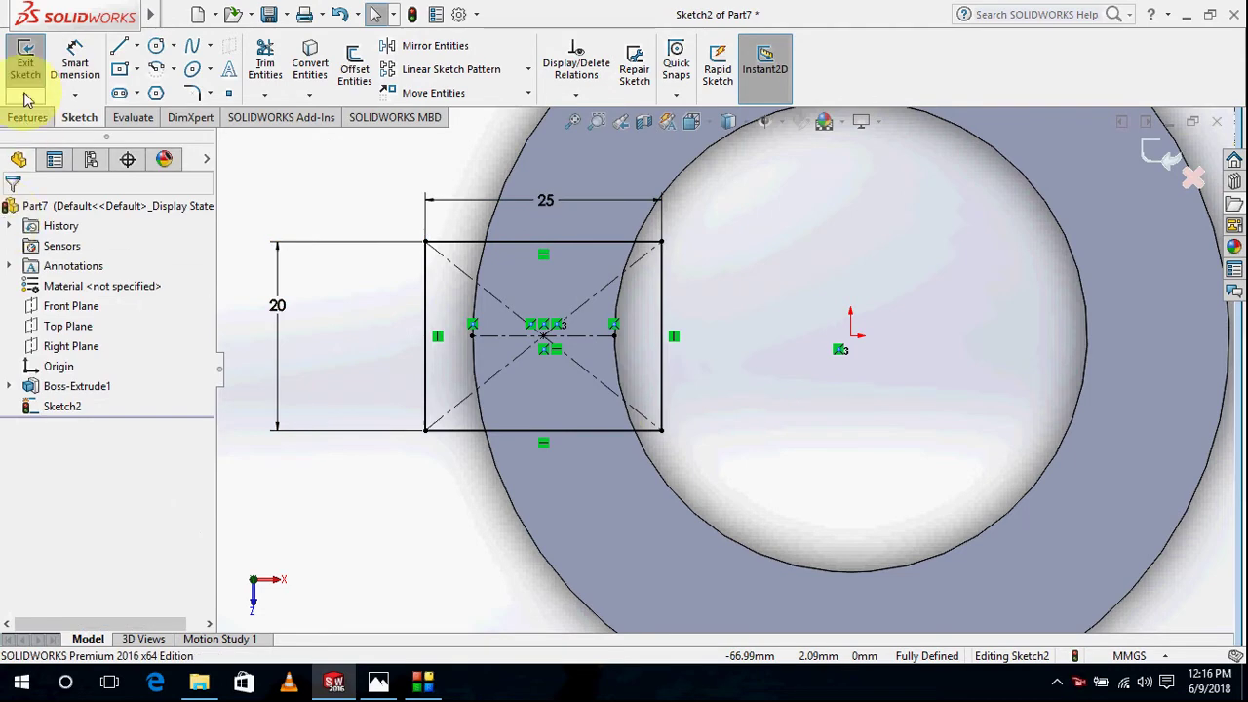
Step: Cut the rectangle into the ring's top face as a 10 mm blind Extruded Cut, checking the depth in the Photos reference drawing
left_click(30, 117)
left_click(305, 59)
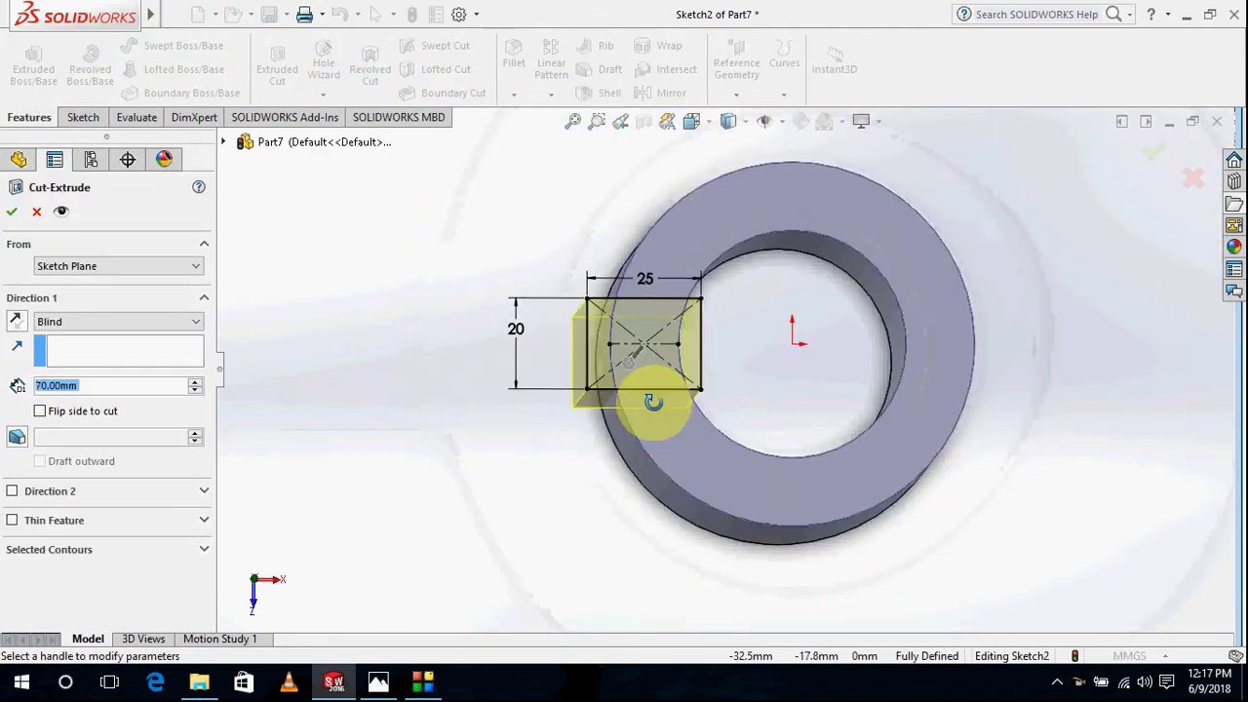
middle_click_drag(653, 402, 661, 307)
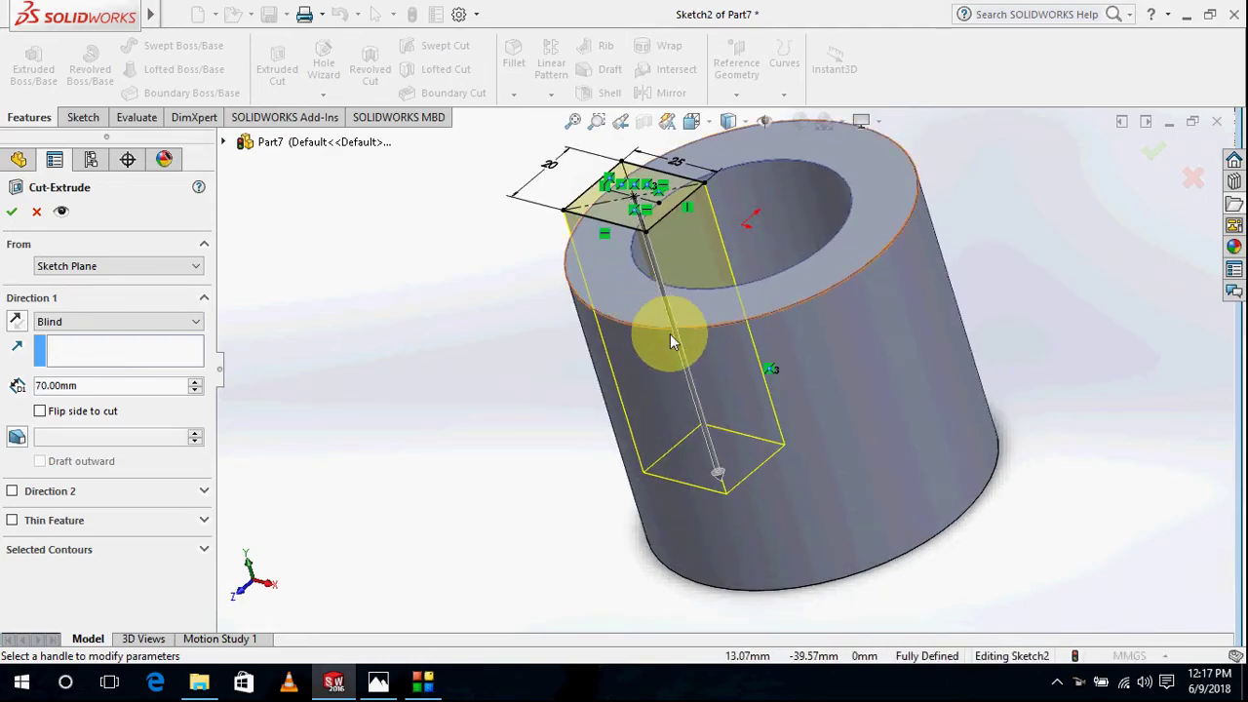
key("alt+Tab")
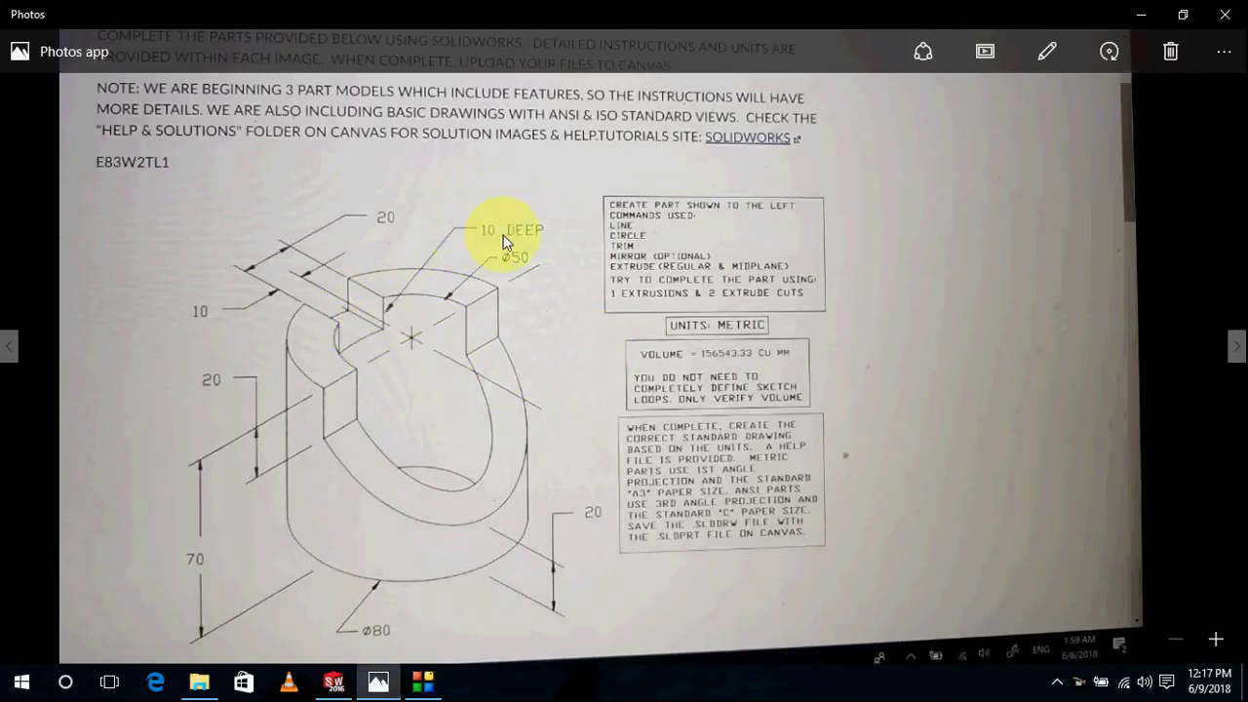
key("alt+Tab")
left_click_drag(103, 385, 5, 390)
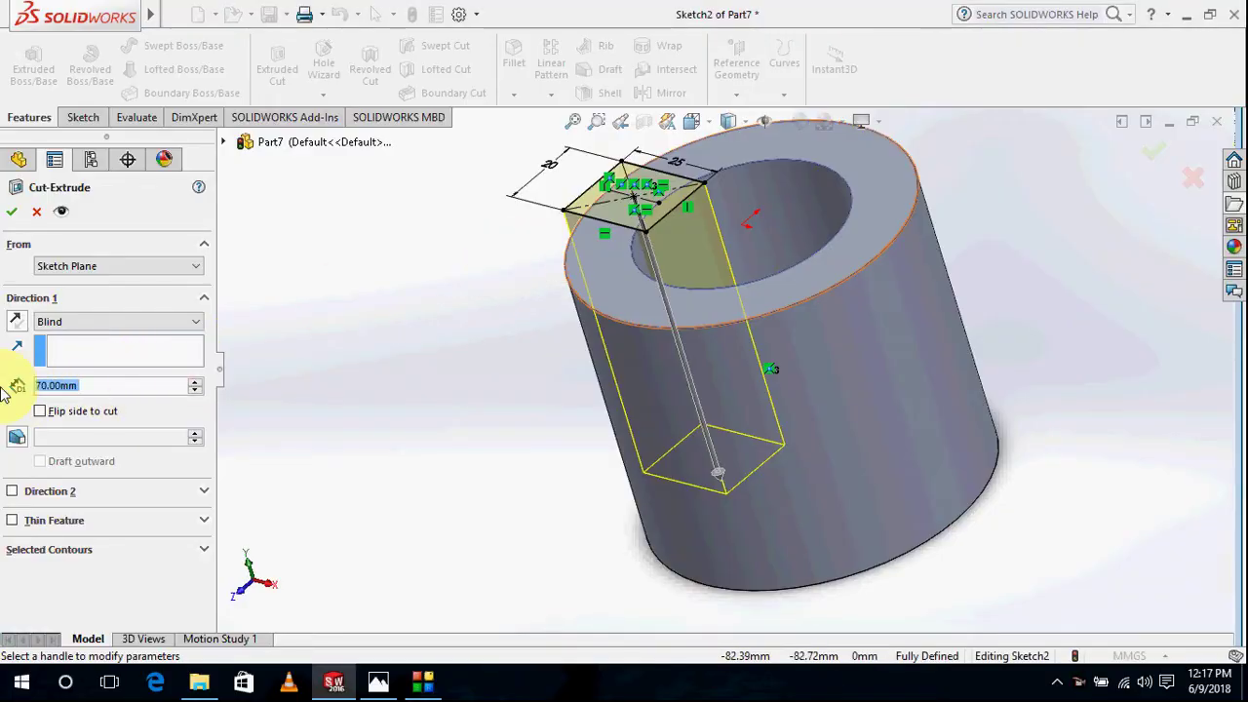
type("10")
key("Return")
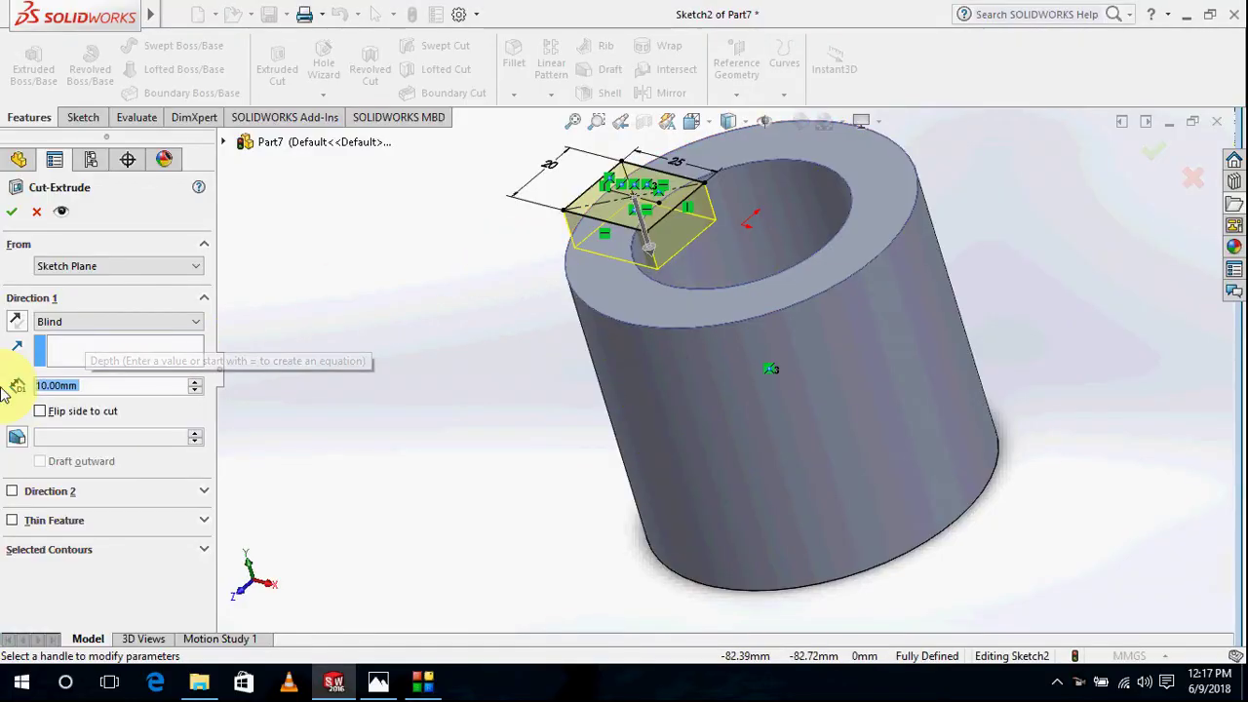
left_click(14, 213)
Step: Check the Photos reference drawing for the sloped cut and start a sketch on the Front Plane, viewed from the front
mouse_move(669, 279)
middle_mouse_down()
mouse_move(809, 314)
mouse_move(751, 237)
mouse_move(640, 291)
mouse_move(642, 316)
middle_mouse_up()
key("alt+Tab")
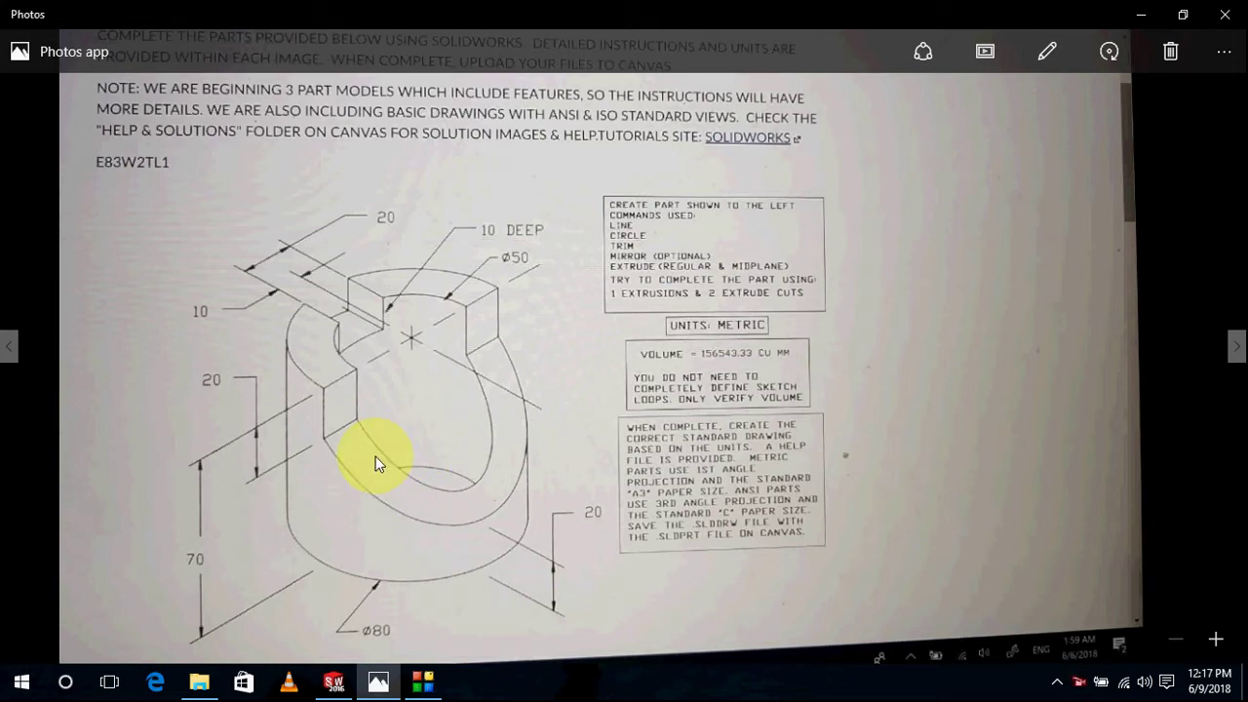
key("alt+Tab")
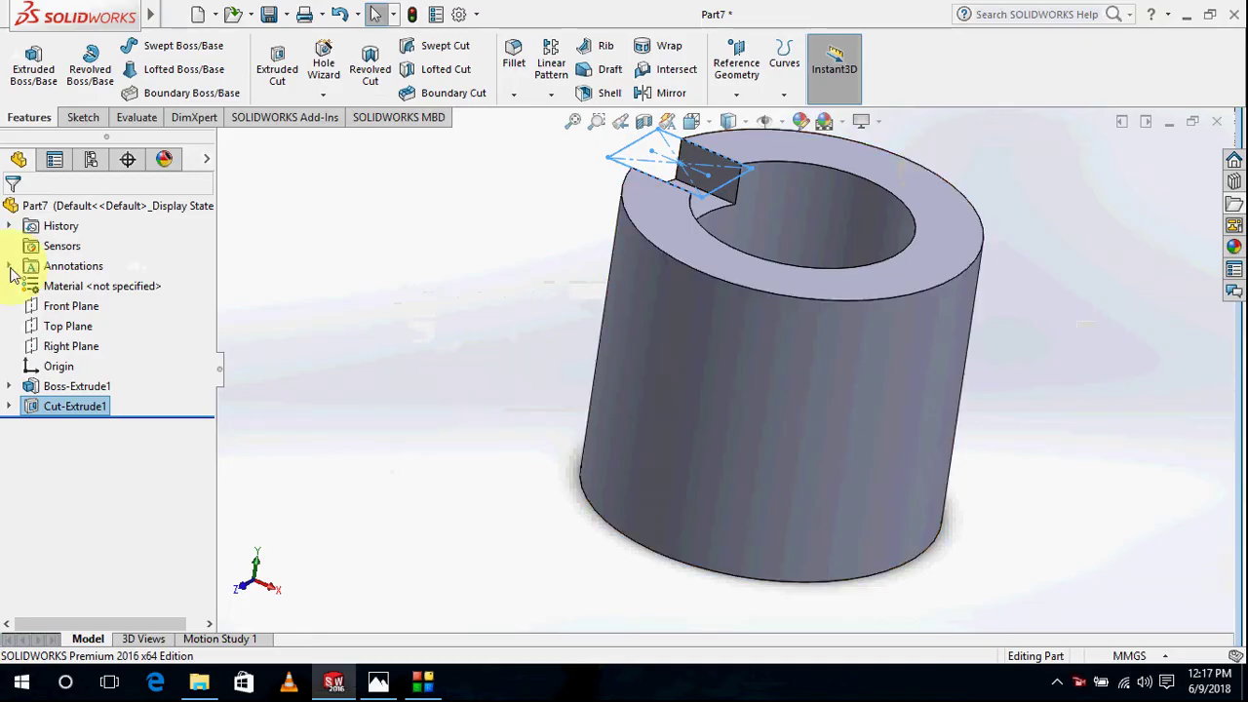
left_click(68, 308)
left_click(80, 117)
left_click(21, 61)
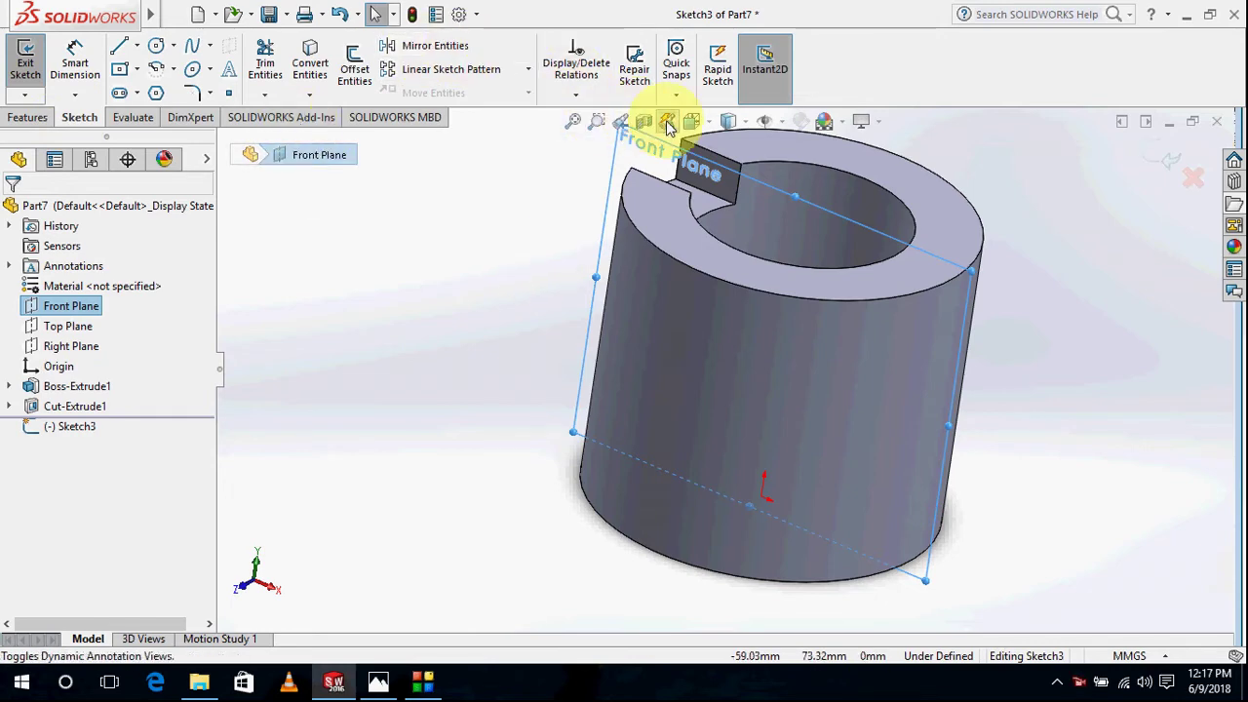
left_click(691, 120)
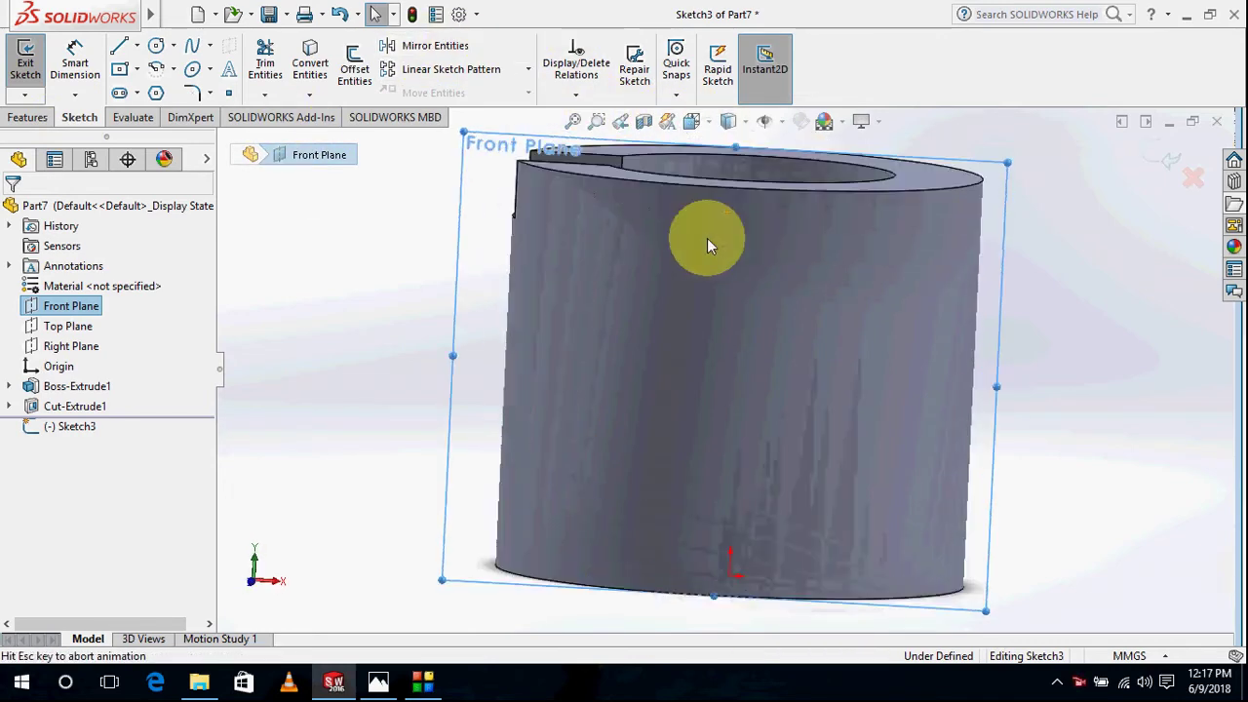
Step: Recheck the Photos drawing, and sketch an about 12 mm vertical line down from the top edge's middle, continued by a sloping line to the +X side edge
key("alt+Tab")
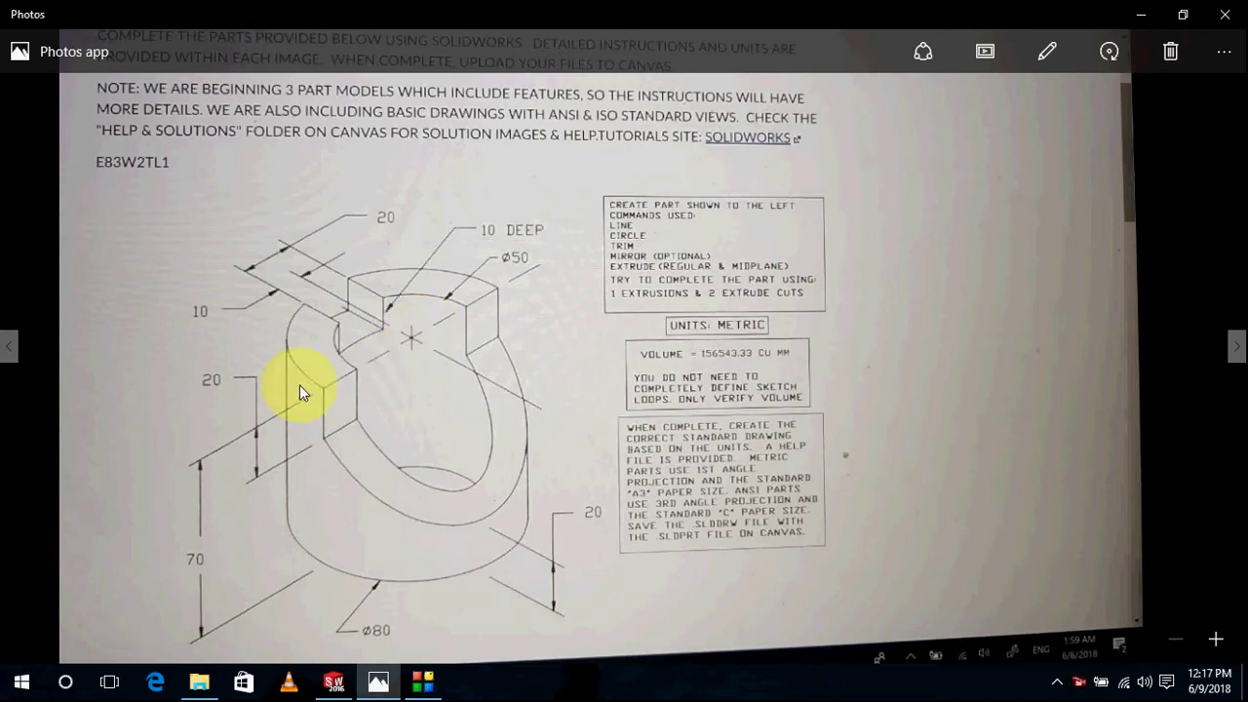
key("alt+Tab")
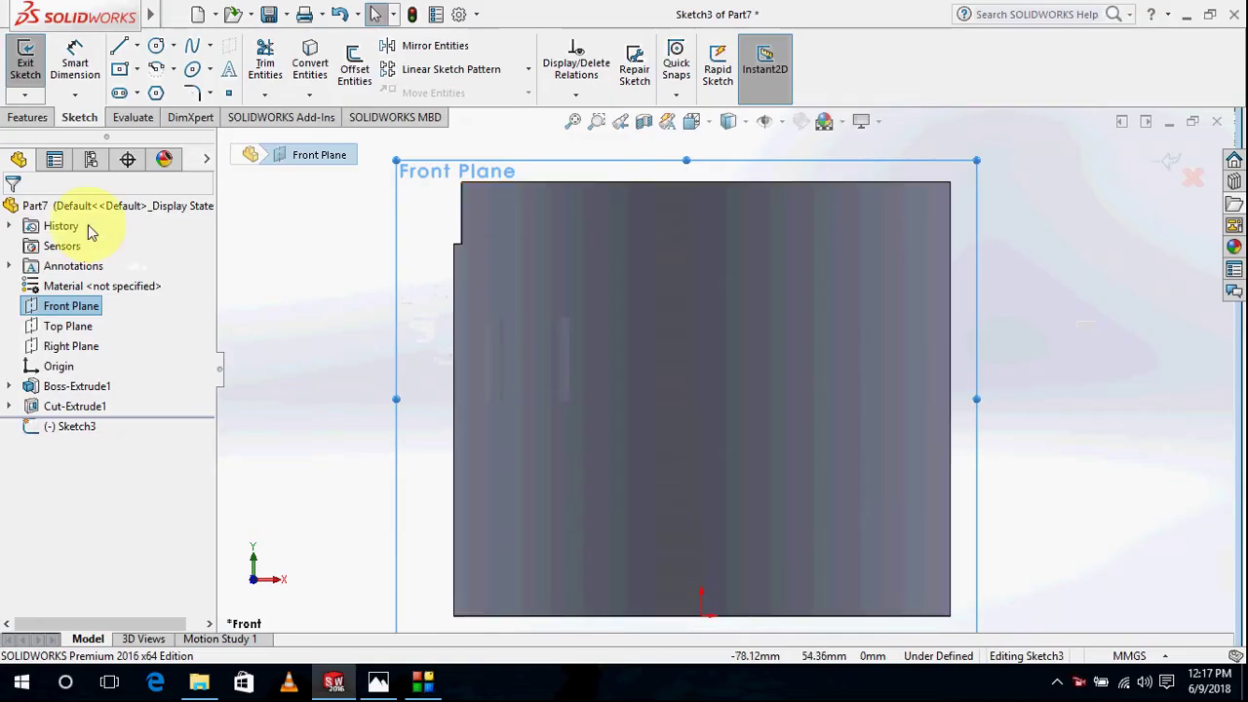
left_click(174, 14)
left_click(119, 47)
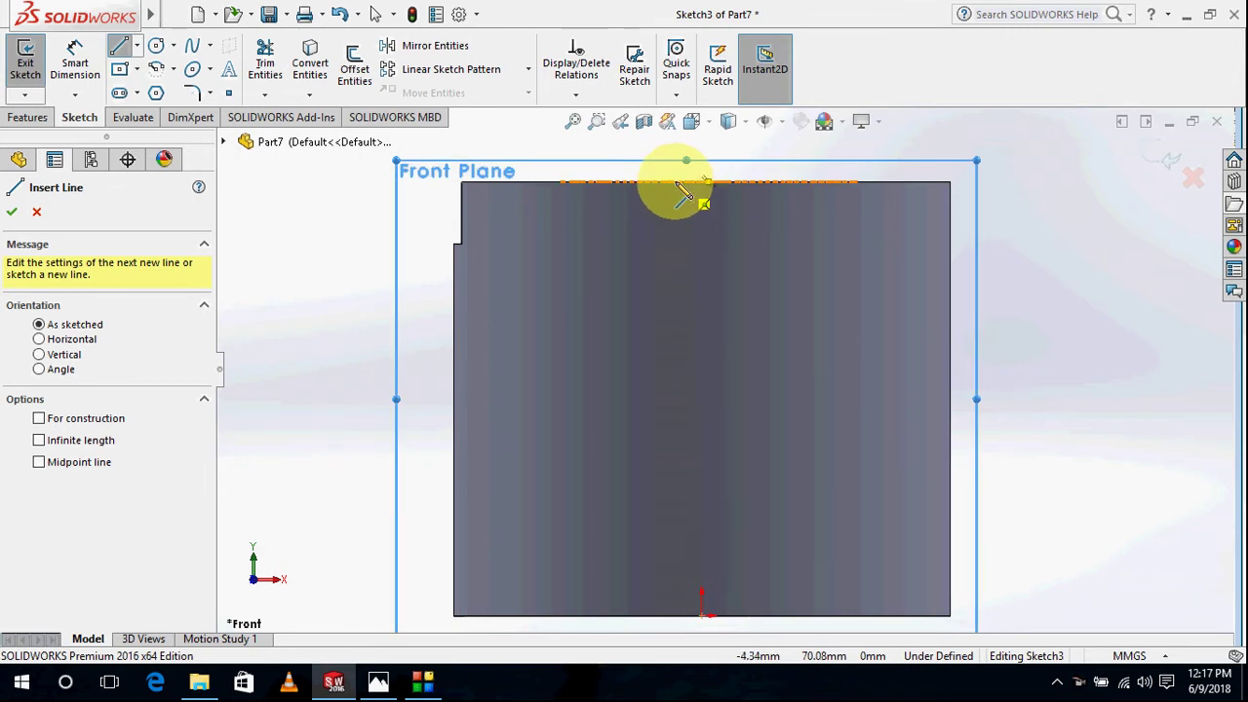
left_click(708, 183)
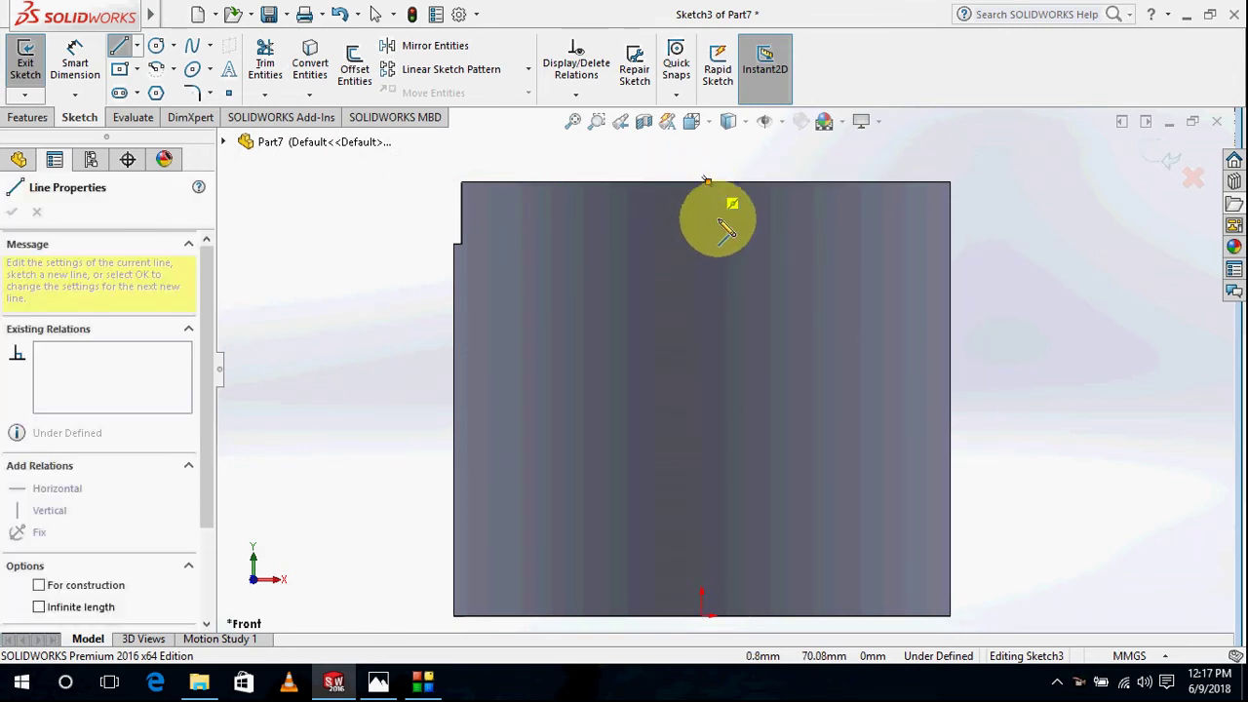
left_click(708, 255)
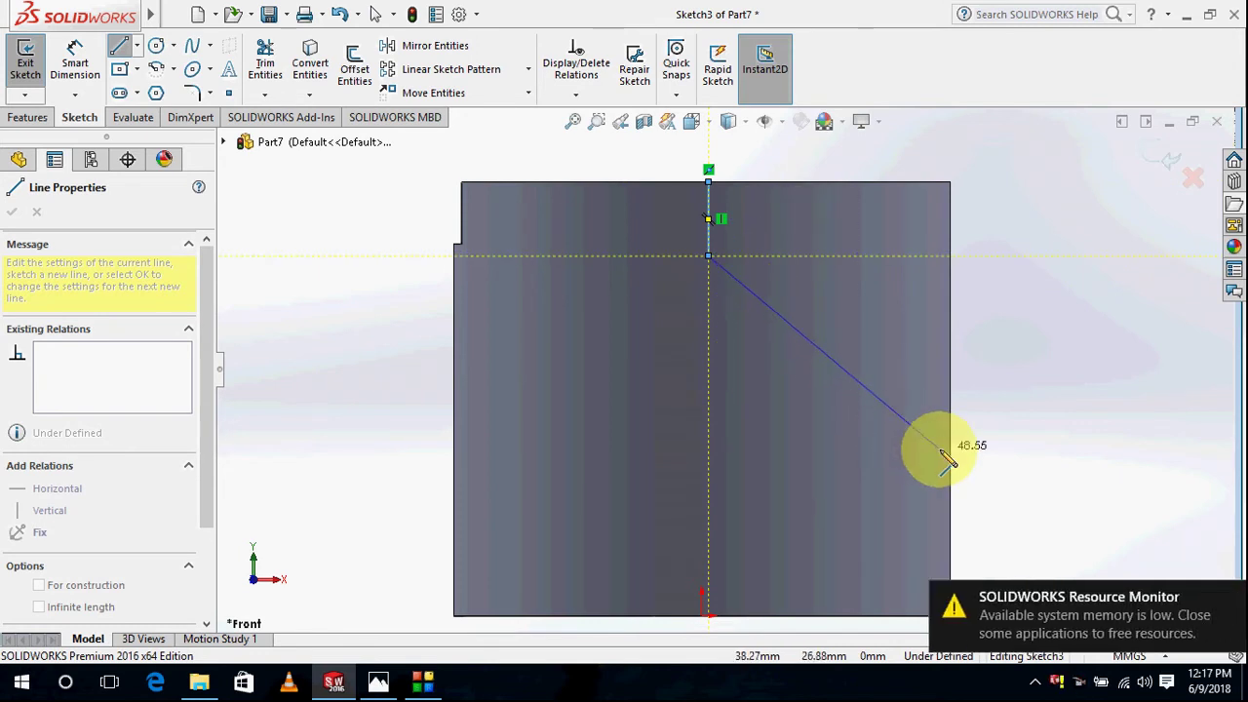
left_click(950, 433)
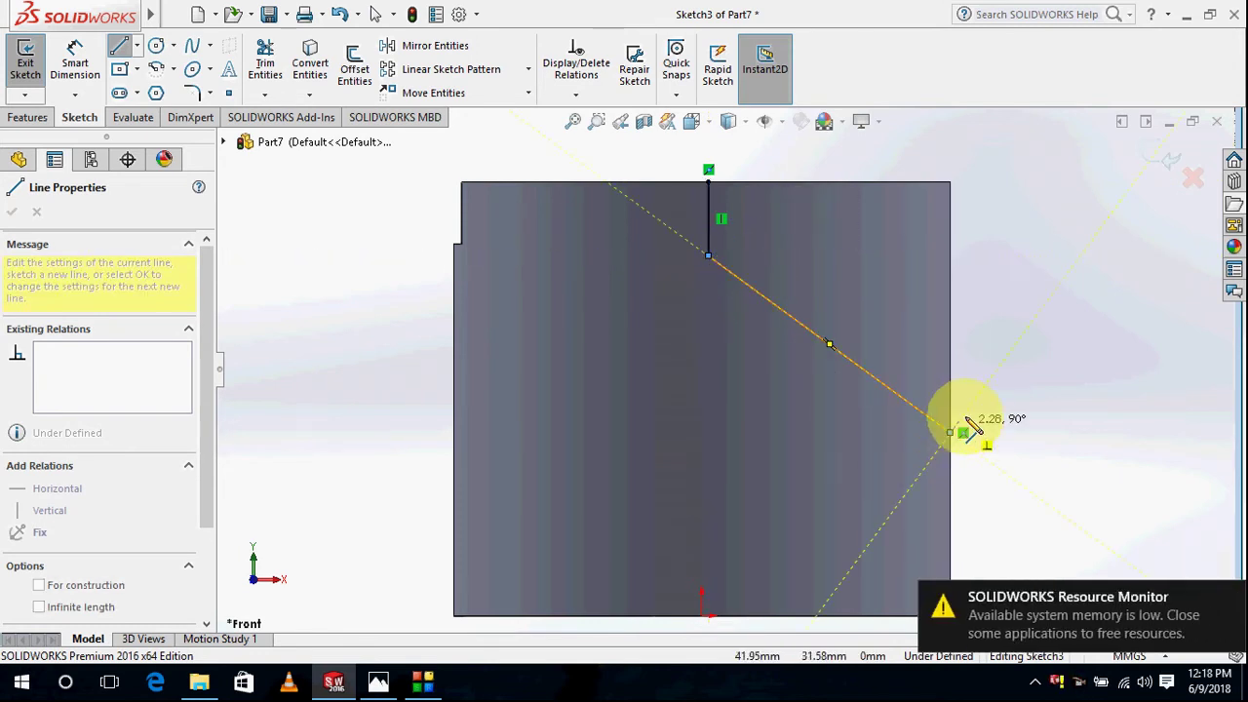
key("Escape")
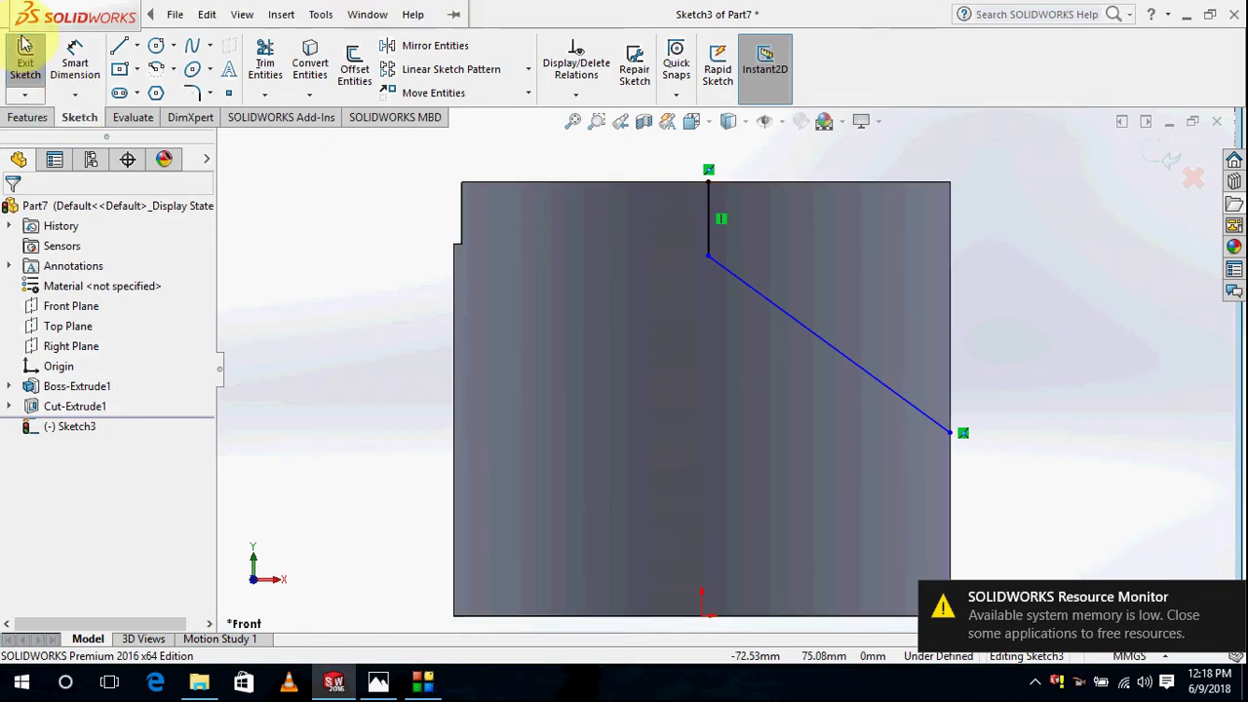
Step: Dimension the vertical line's length as 20 mm and return to the Photos reference drawing to check the slope's lower height
left_click(709, 213)
left_click(1019, 234)
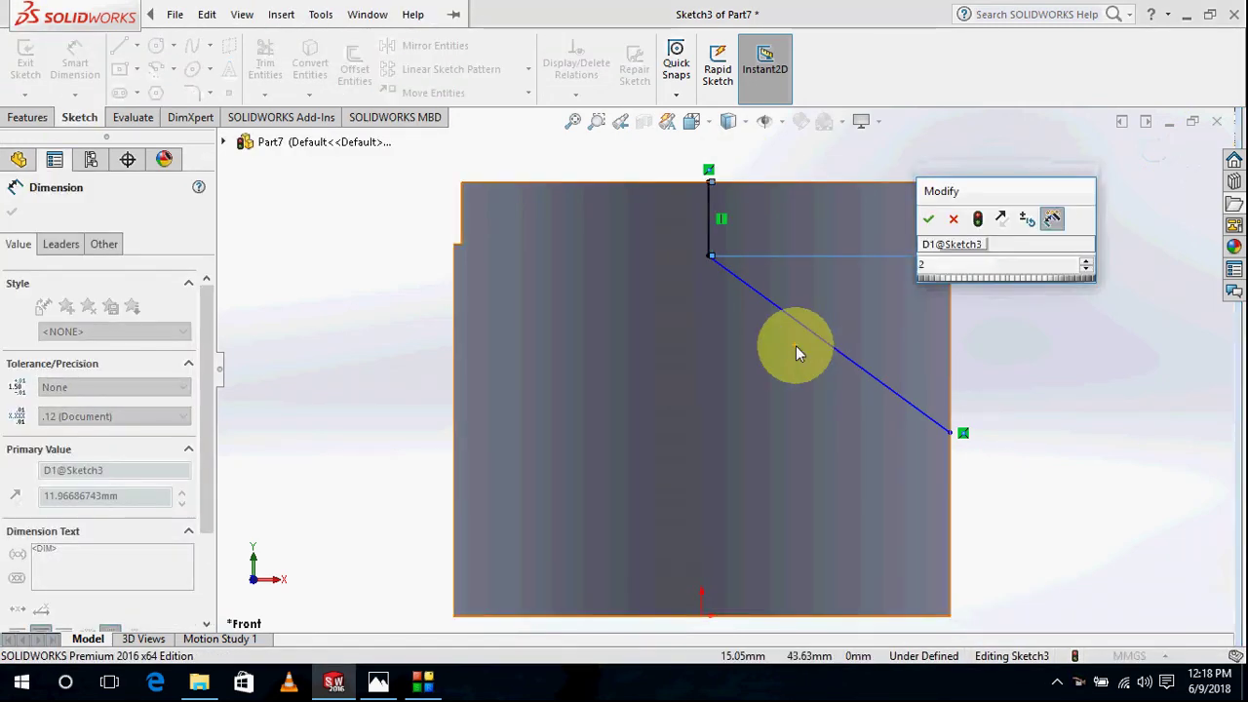
key("Return")
key("alt+Tab")
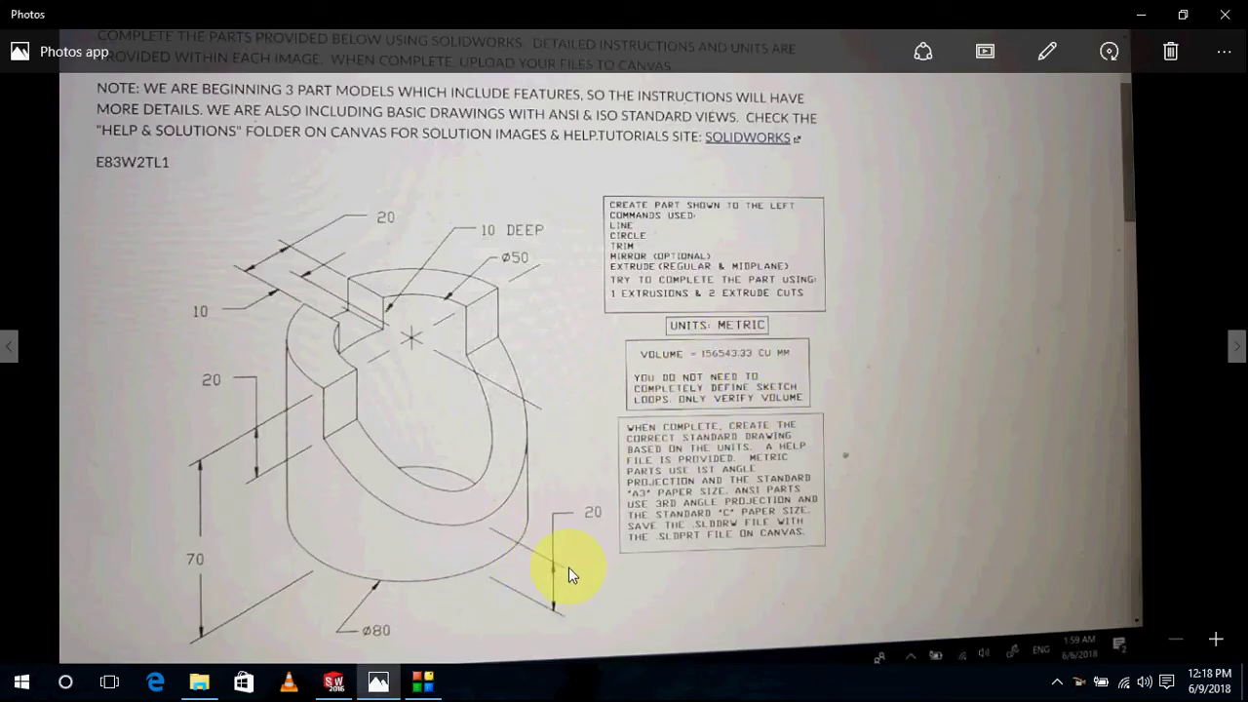
Step: Back in SOLIDWORKS, dimension the sloping line's lower endpoint at 20 mm above the cylinder's bottom corner
key("alt+Tab")
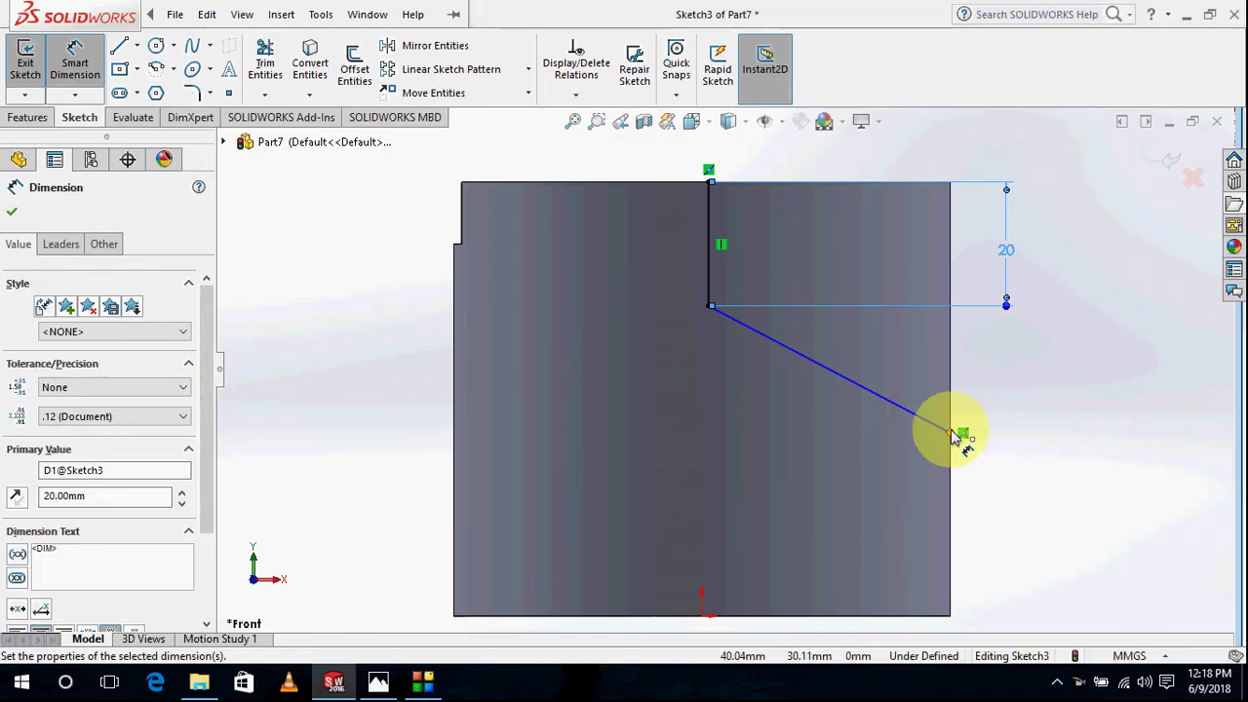
left_click(951, 432)
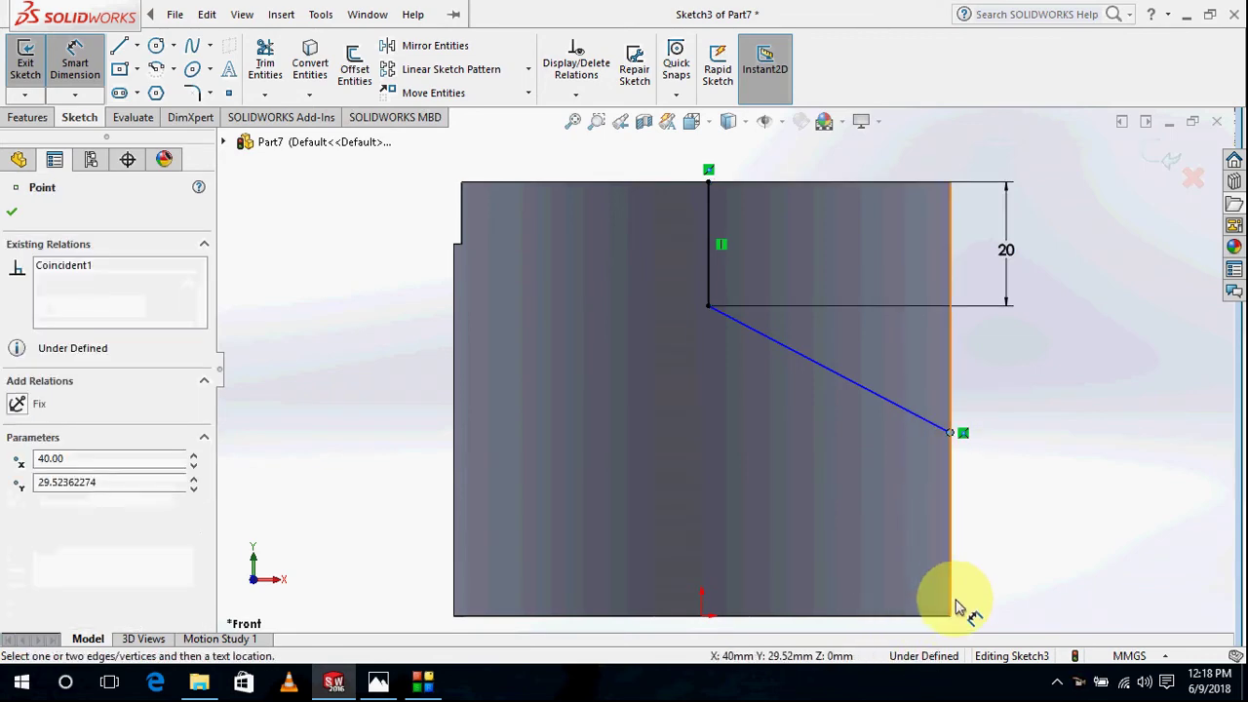
left_click(950, 618)
left_click(1023, 576)
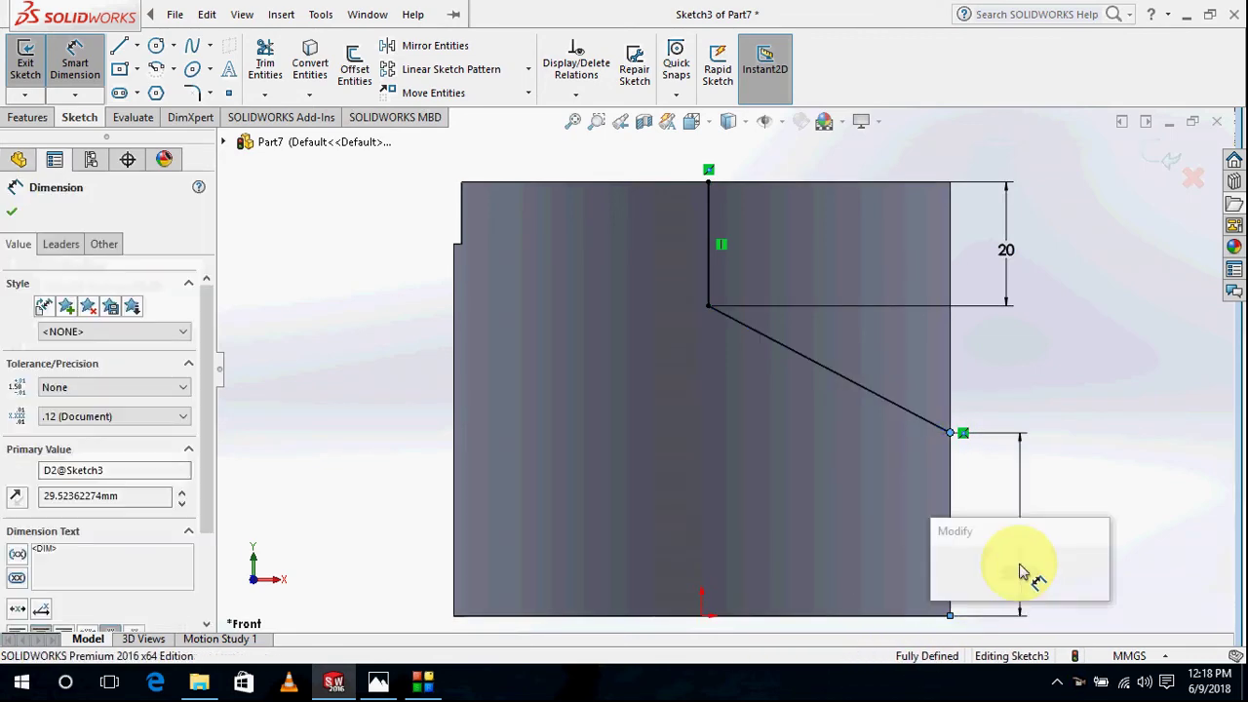
type("20")
key("Return")
left_click(1044, 356)
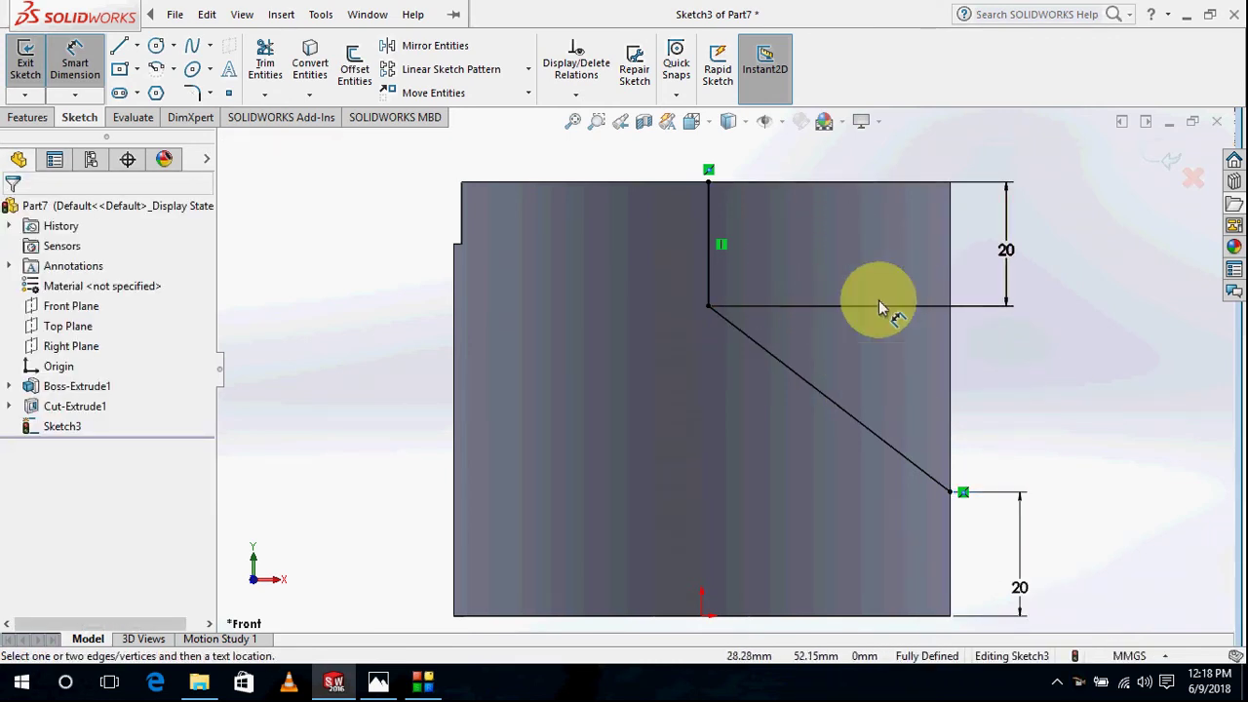
Step: Close the cut profile with lines running above the top edge, down about 15 mm outside the +X side, and back to the slope's lower end
scroll(881, 321, "up", 3)
mouse_move(881, 334)
middle_mouse_down()
mouse_move(821, 371)
mouse_move(880, 353)
middle_mouse_up()
key("d")
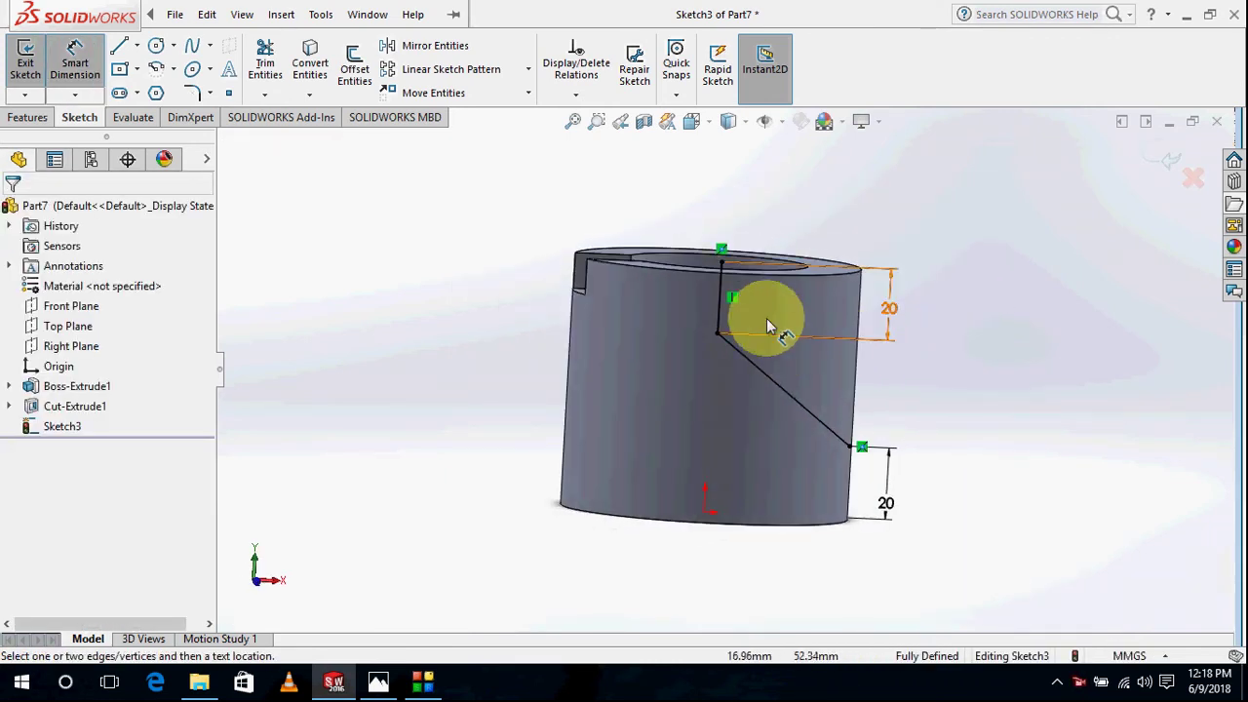
left_click(691, 121)
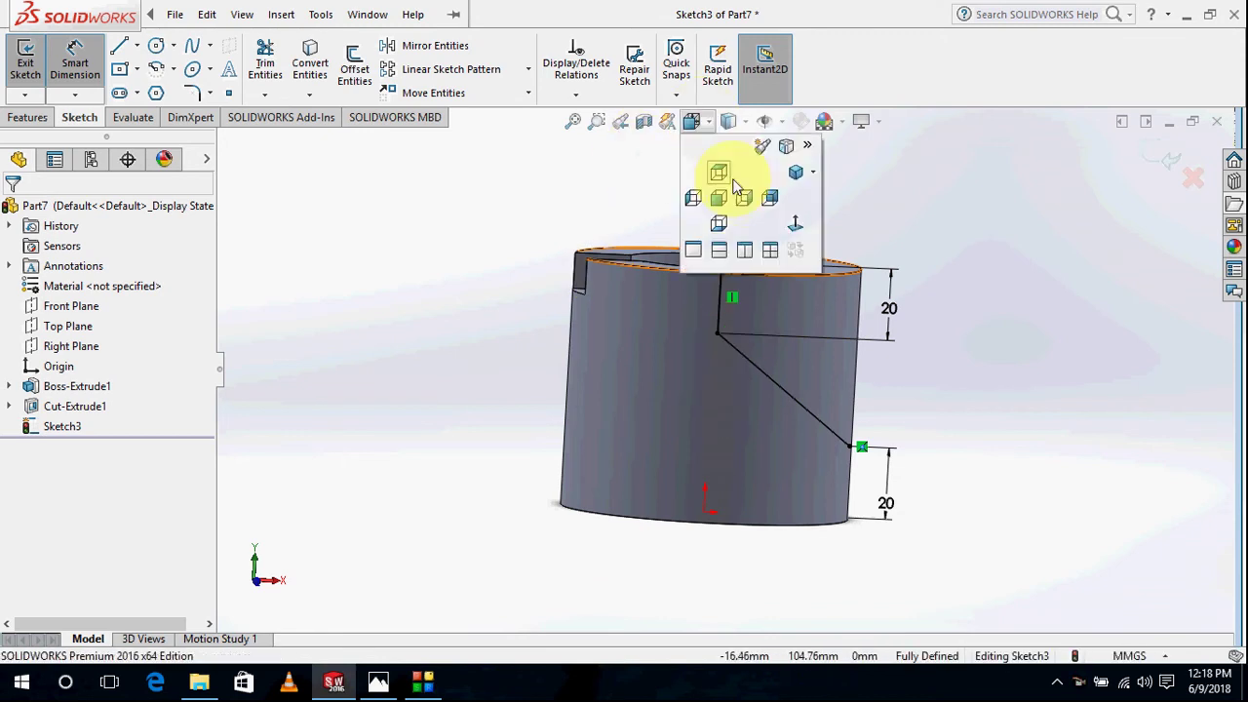
left_click(795, 223)
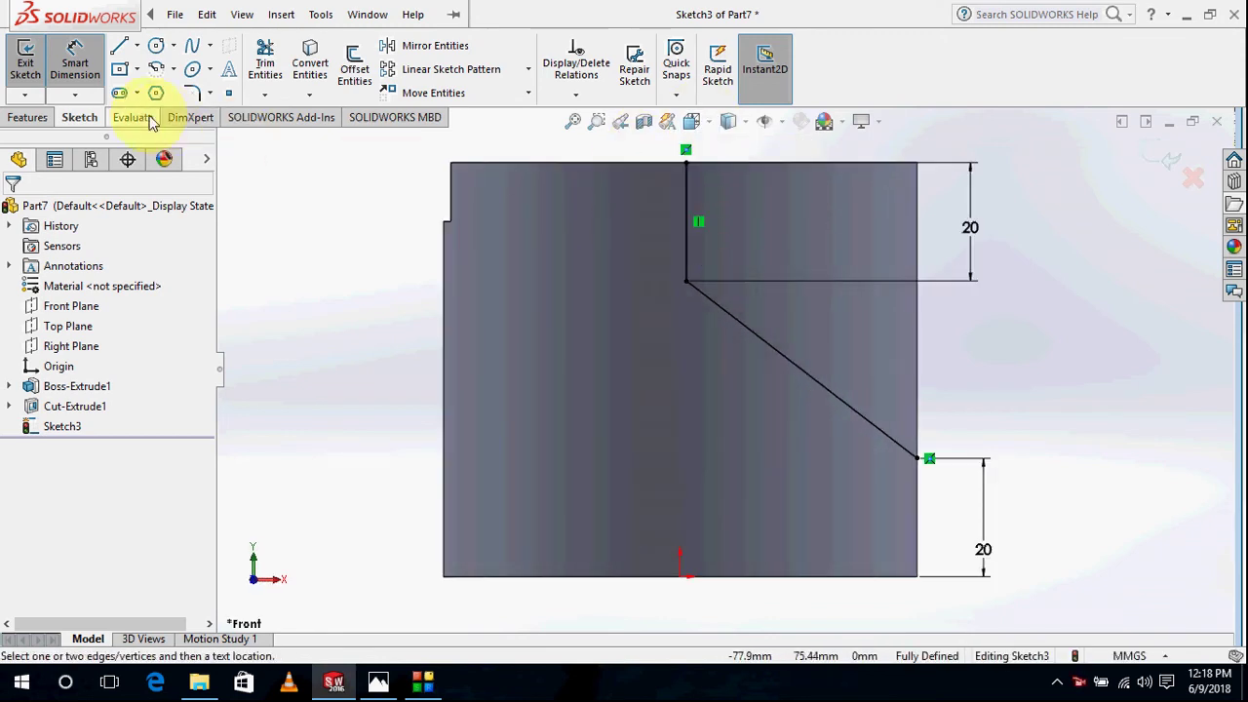
left_click(119, 46)
middle_click_drag(831, 189, 793, 256, "ctrl")
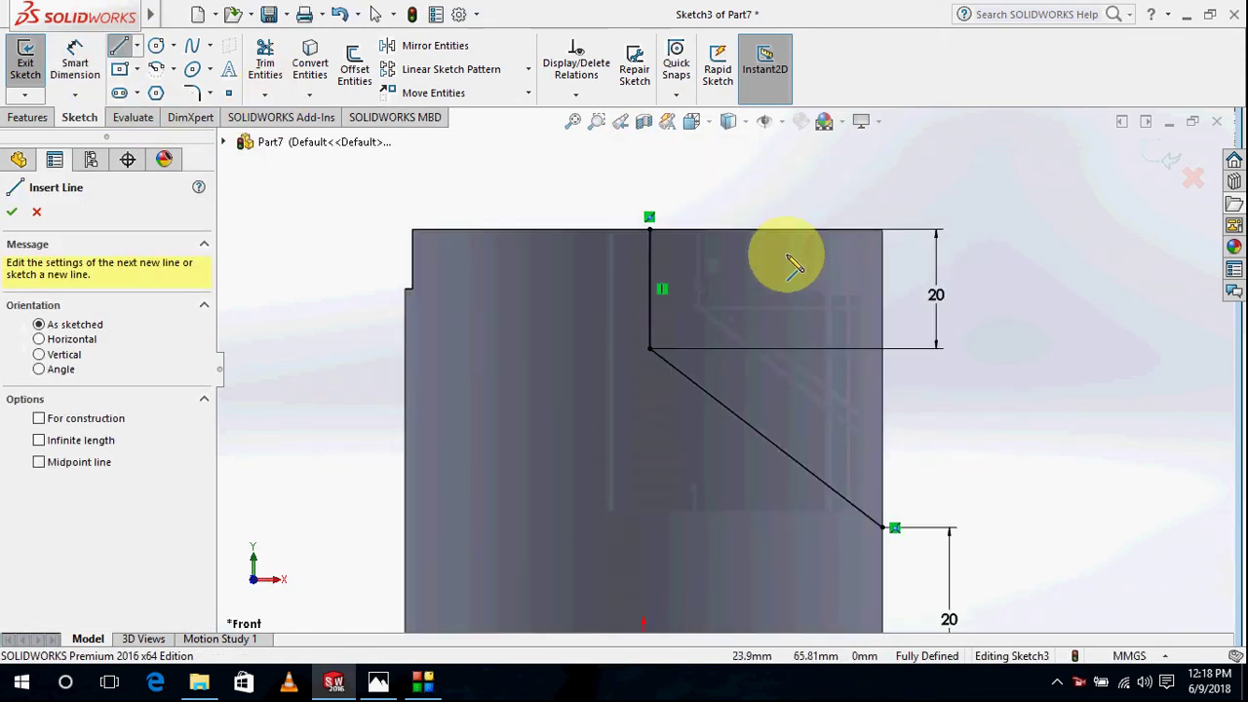
left_click(650, 231)
left_click(650, 194)
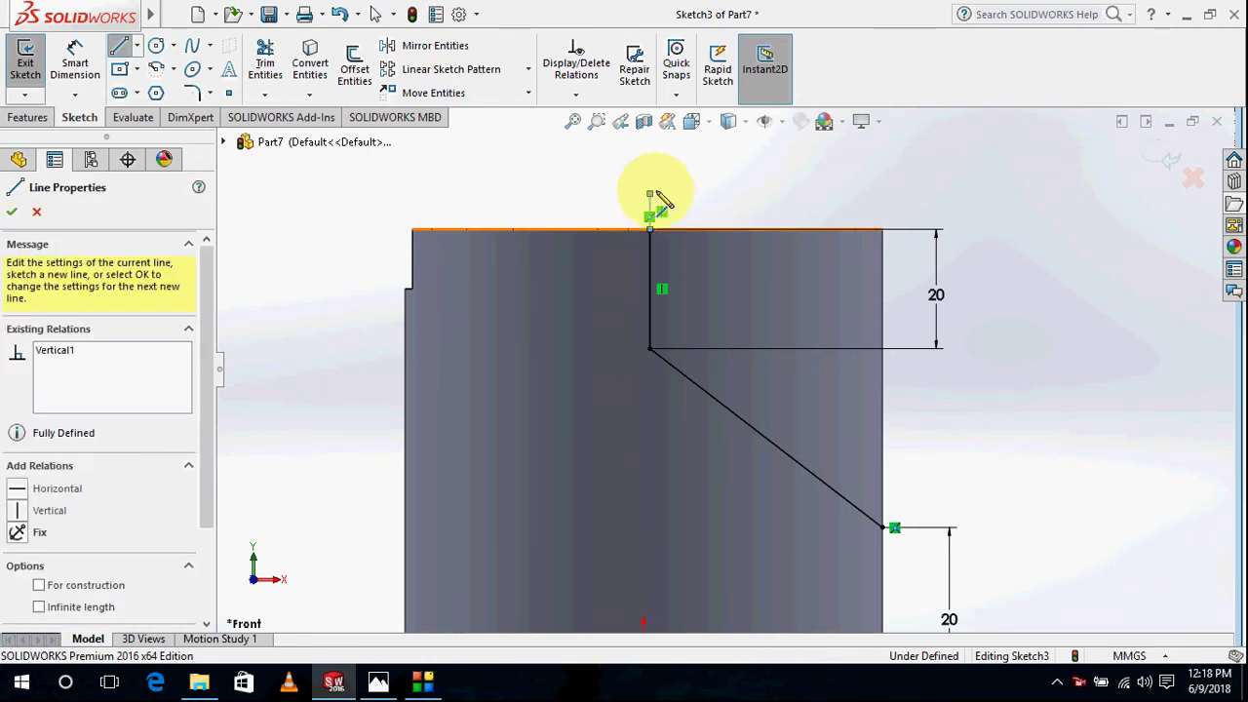
left_click(976, 194)
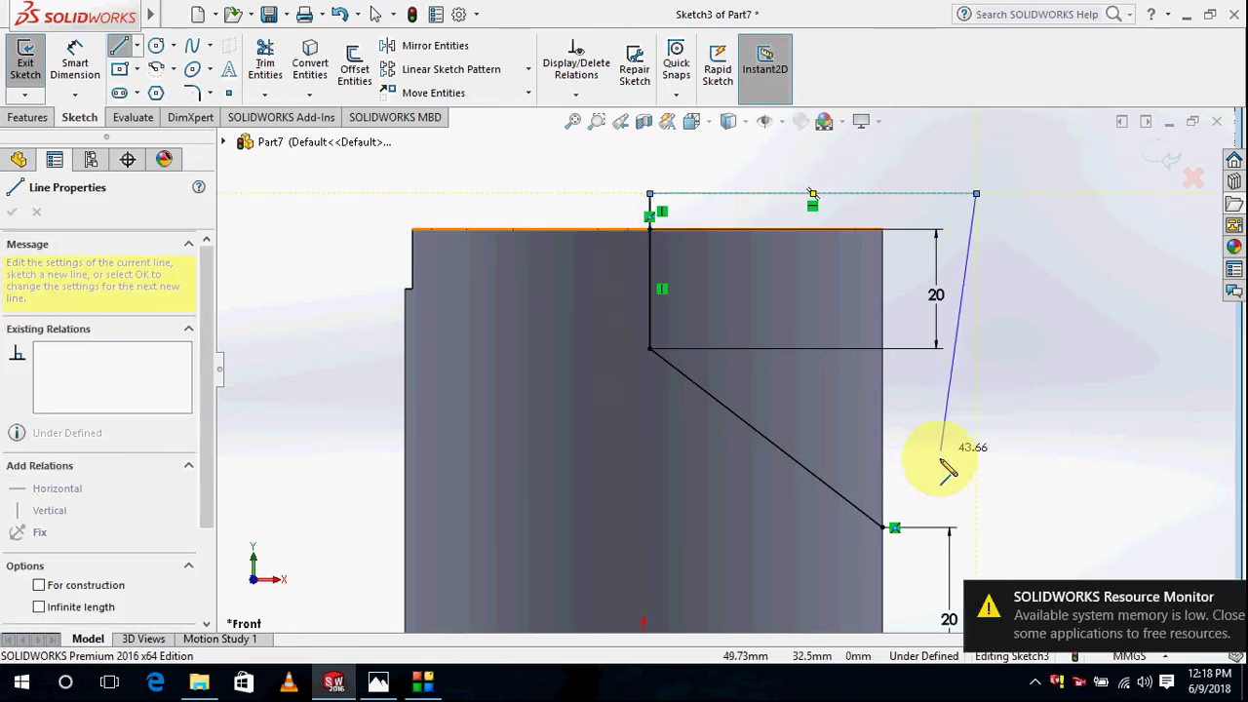
left_click(975, 528)
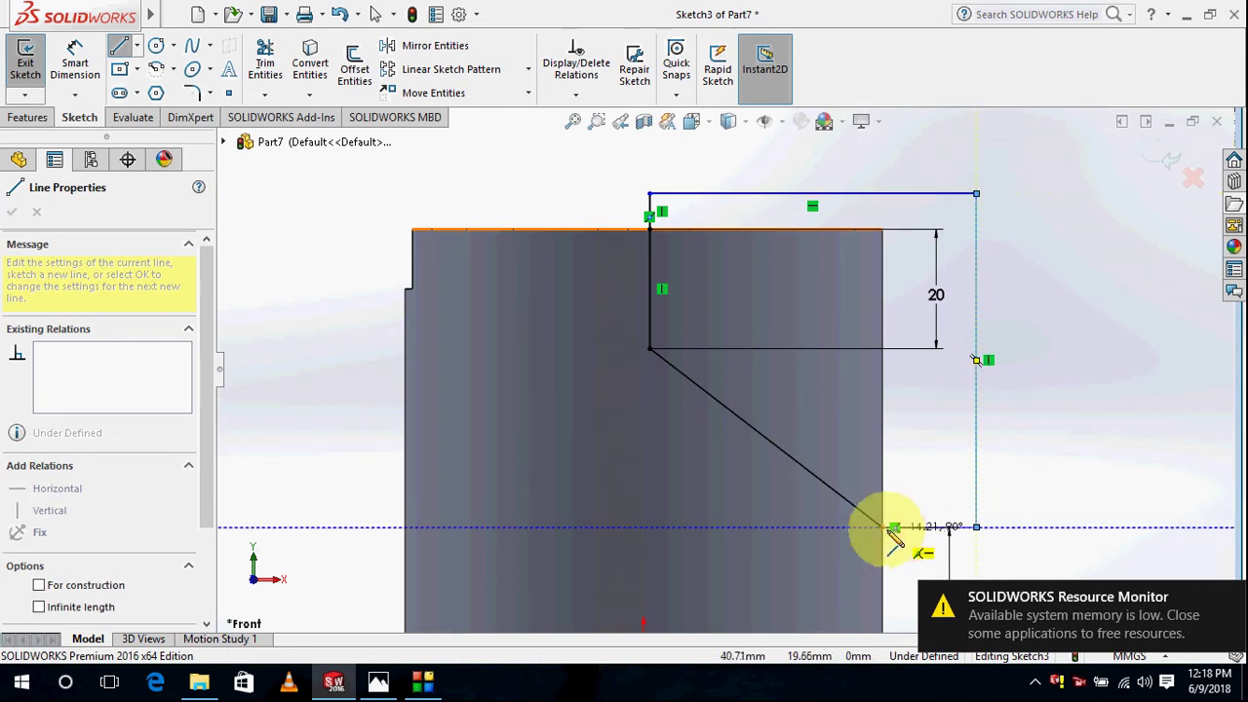
left_click(882, 527)
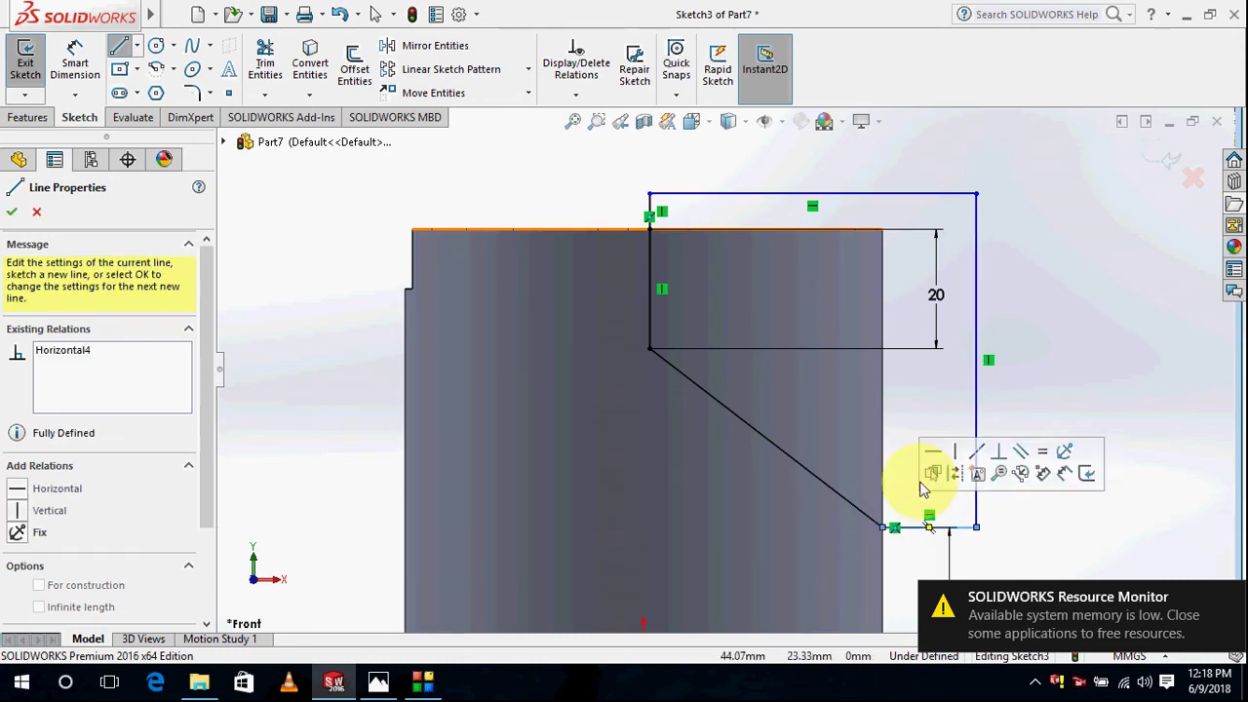
left_click(12, 212)
Step: Cut the closed profile through the cylinder with a Mid Plane Extruded Cut 100 mm deep
left_click(27, 117)
left_click(277, 62)
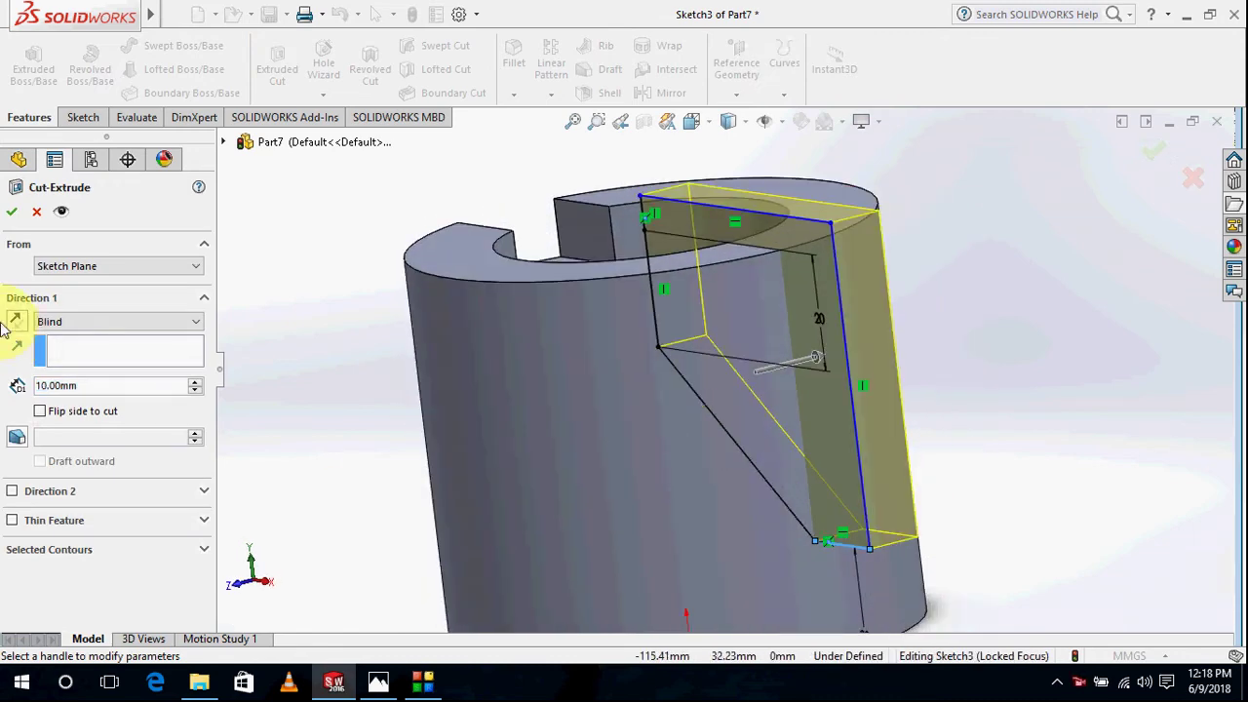
left_click(104, 323)
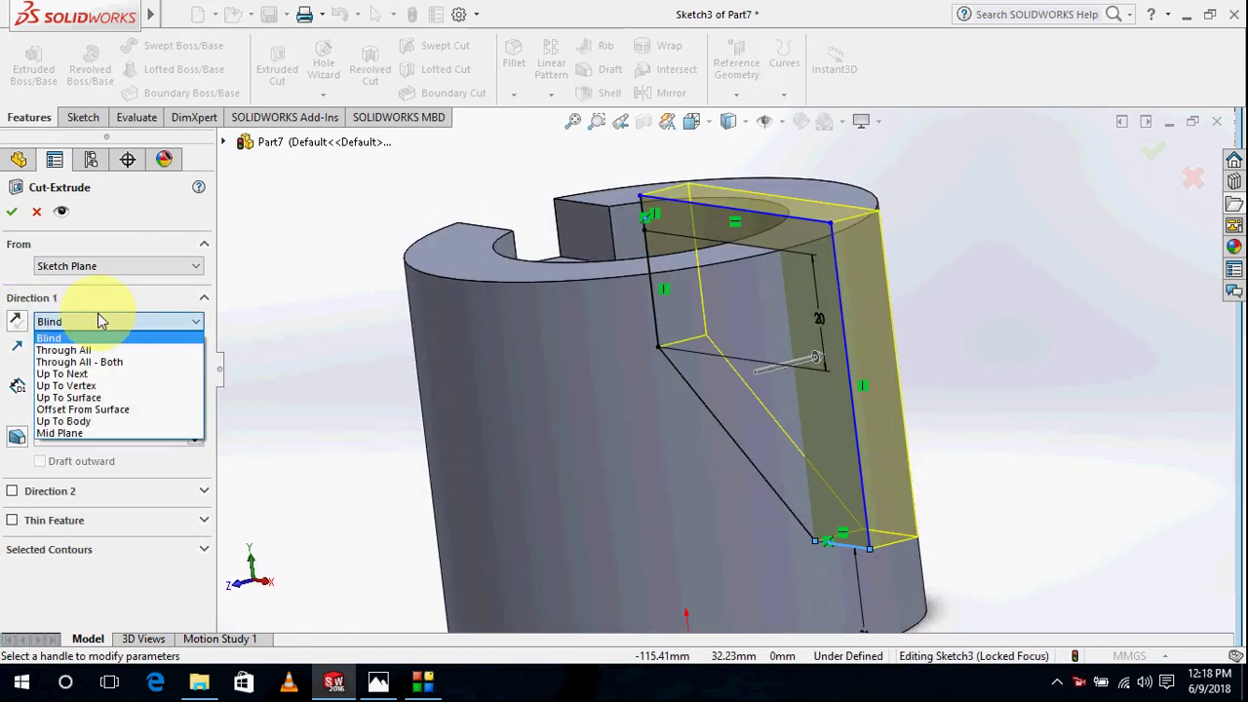
left_click(64, 434)
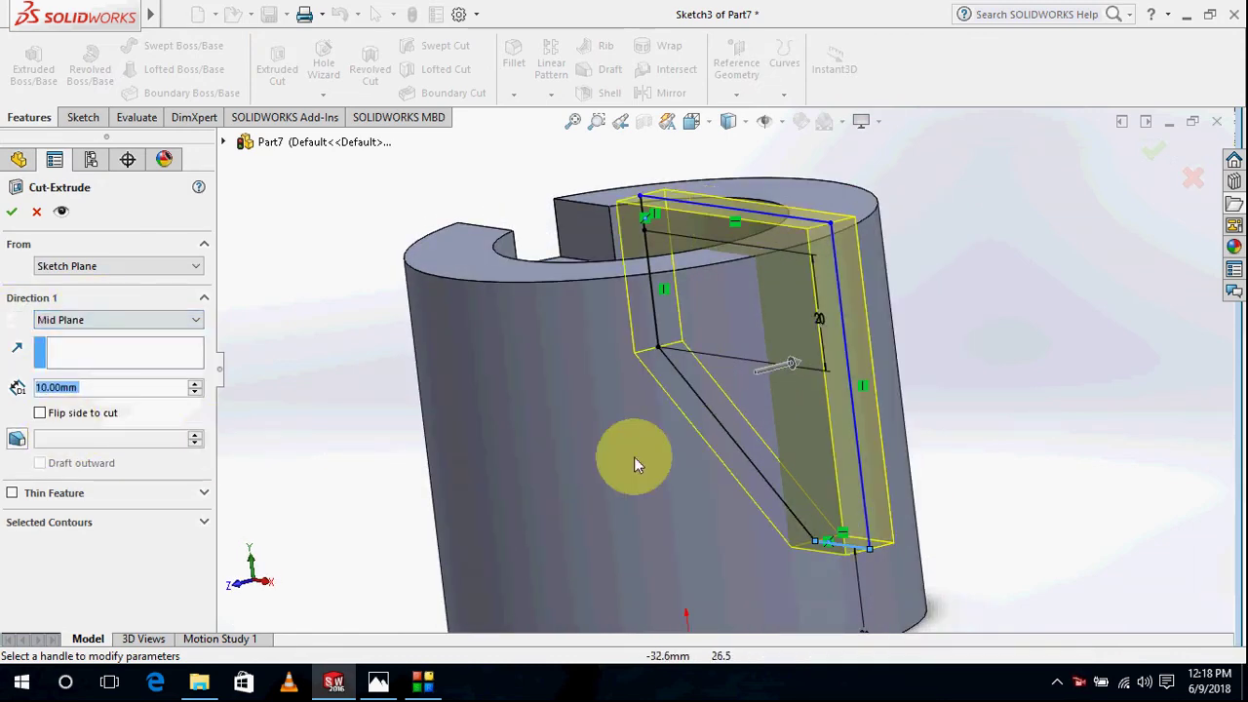
left_click(194, 385)
left_click(195, 385)
left_click(195, 385)
left_click(195, 385)
left_click(195, 385)
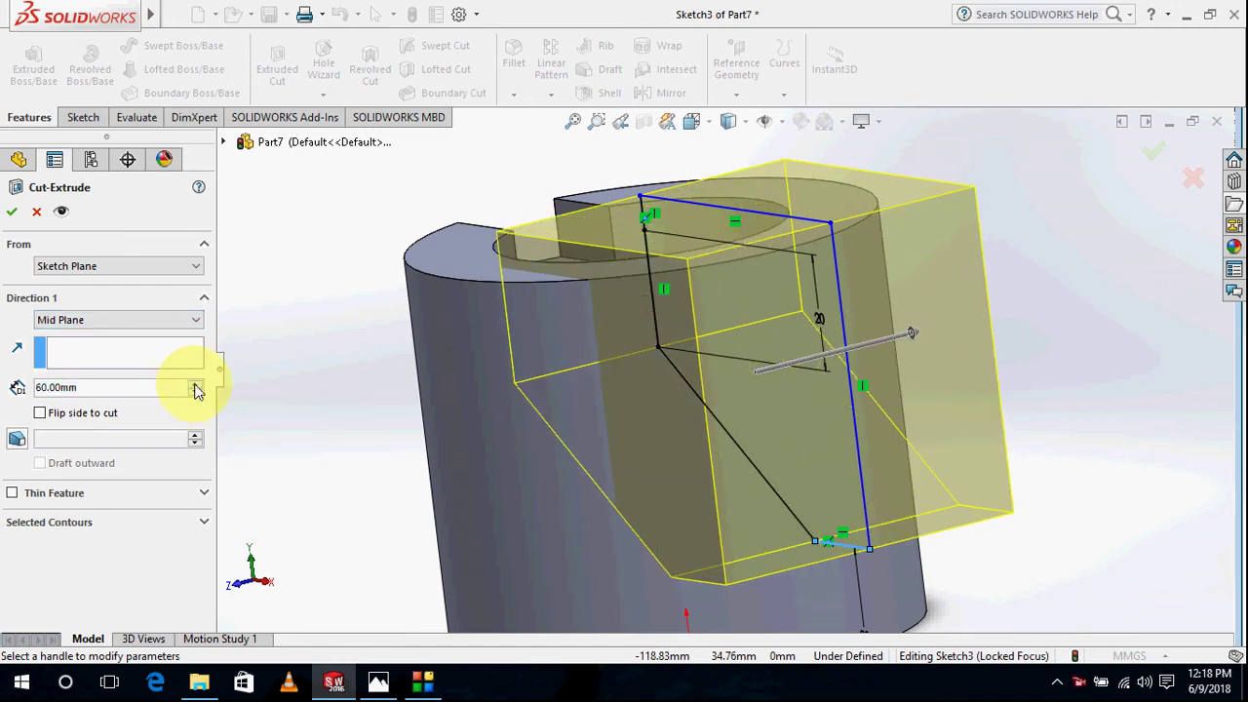
left_click(195, 385)
left_click(195, 385)
left_click(195, 387)
left_click(195, 387)
scroll(616, 413, "up", 3)
middle_click_drag(615, 413, 731, 458)
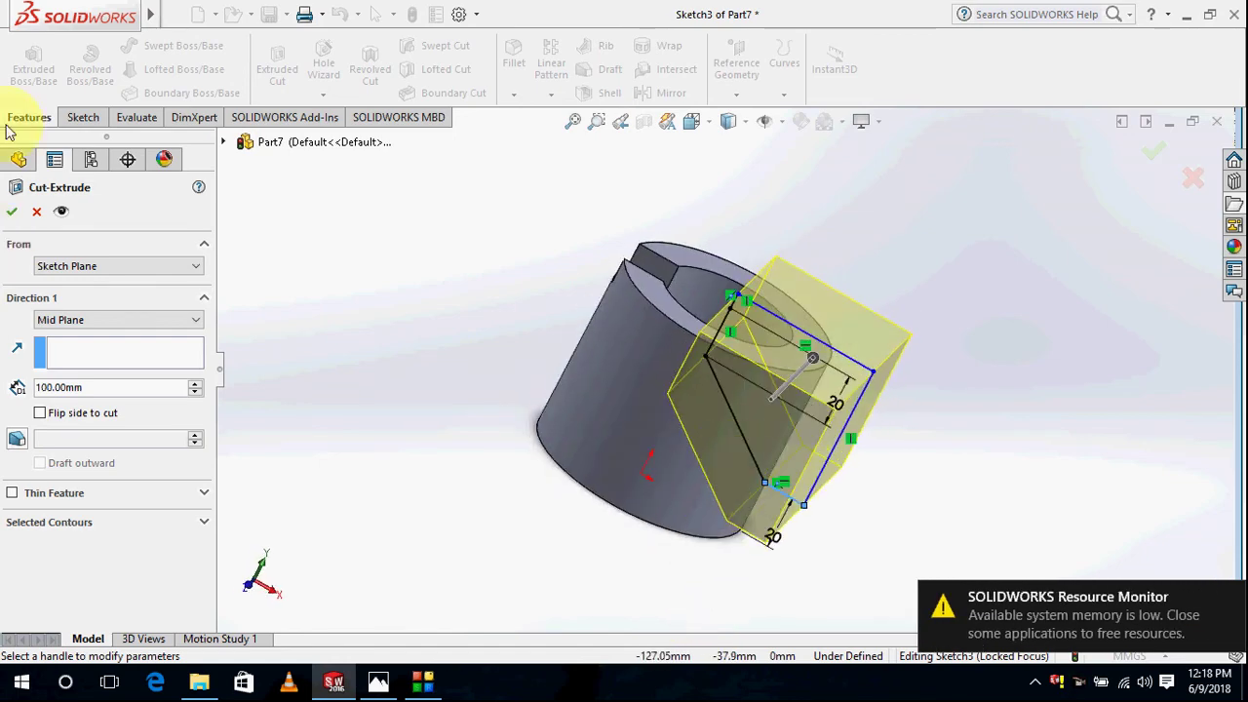
left_click(12, 212)
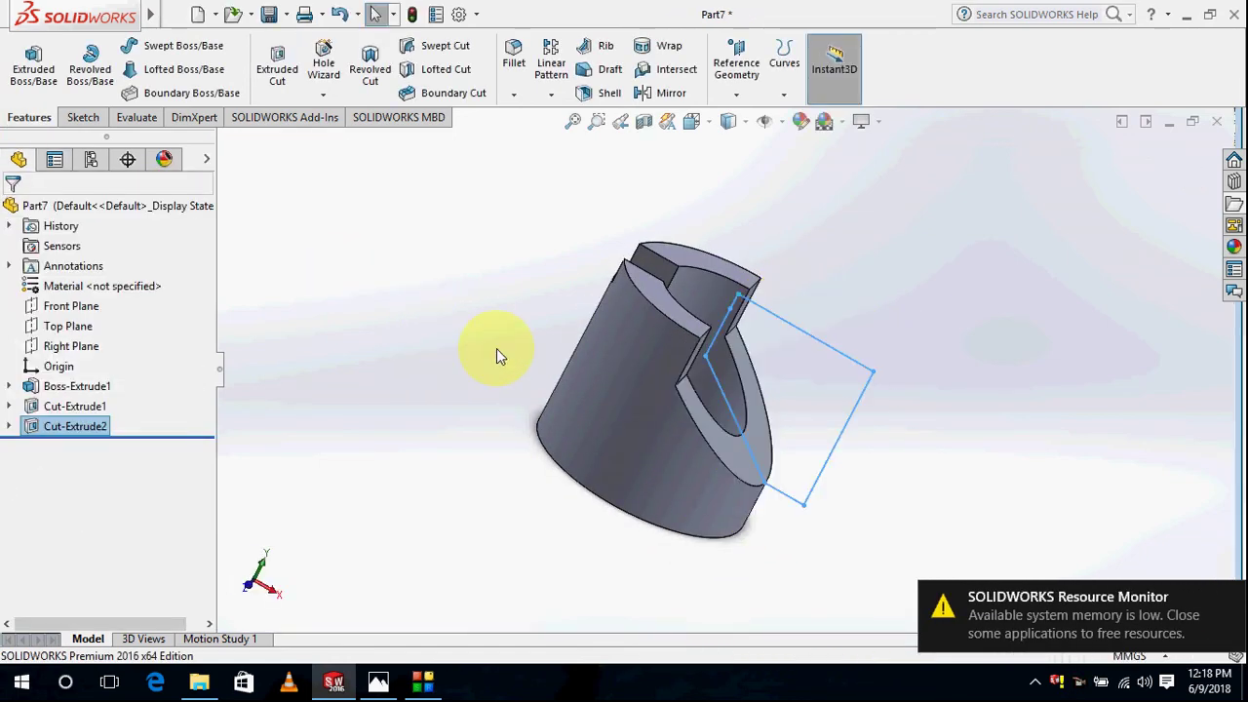
Step: Compare the part's notch and sloped cut from several angles with the Photos reference drawing
middle_click_drag(496, 356, 415, 432)
key("alt+Tab")
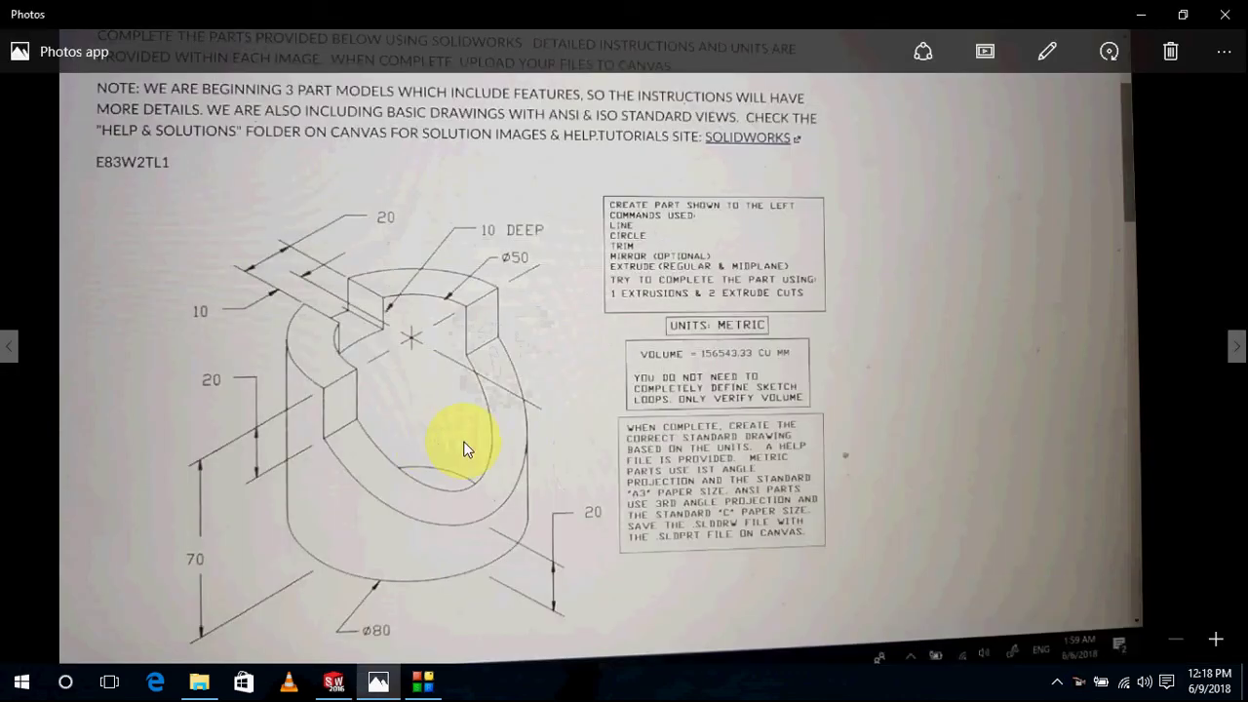
key("alt+Tab")
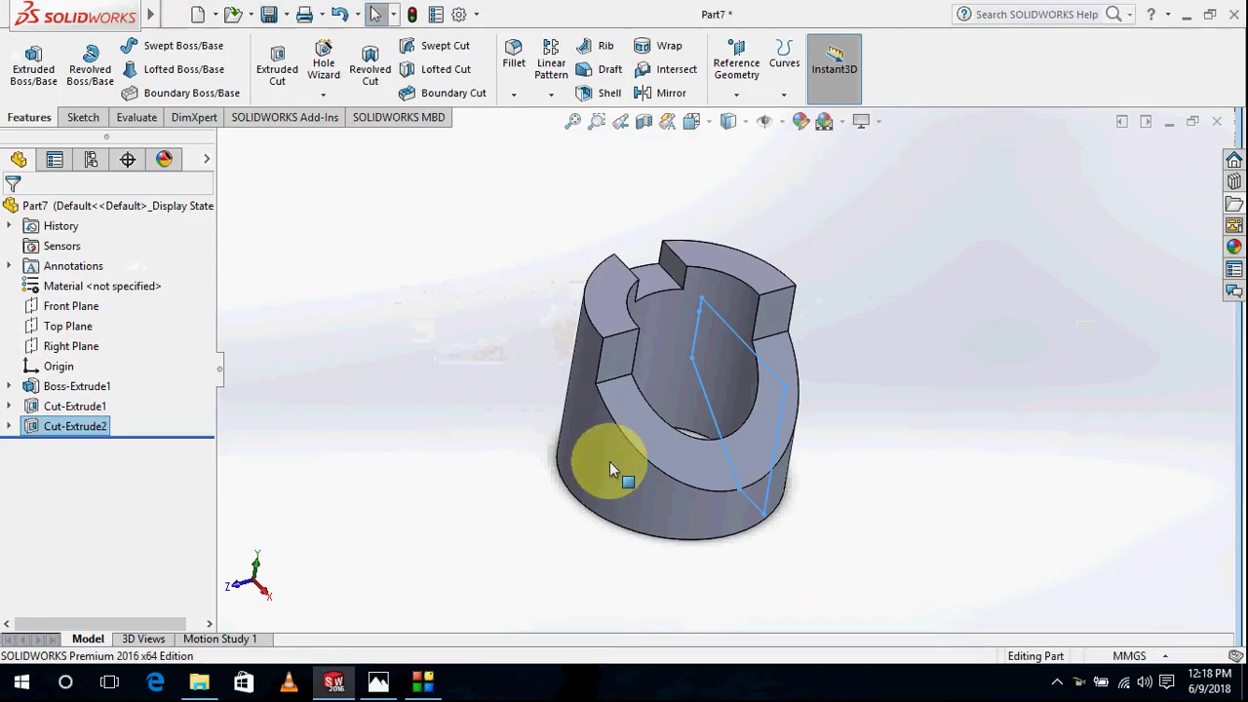
middle_click_drag(609, 461, 660, 428)
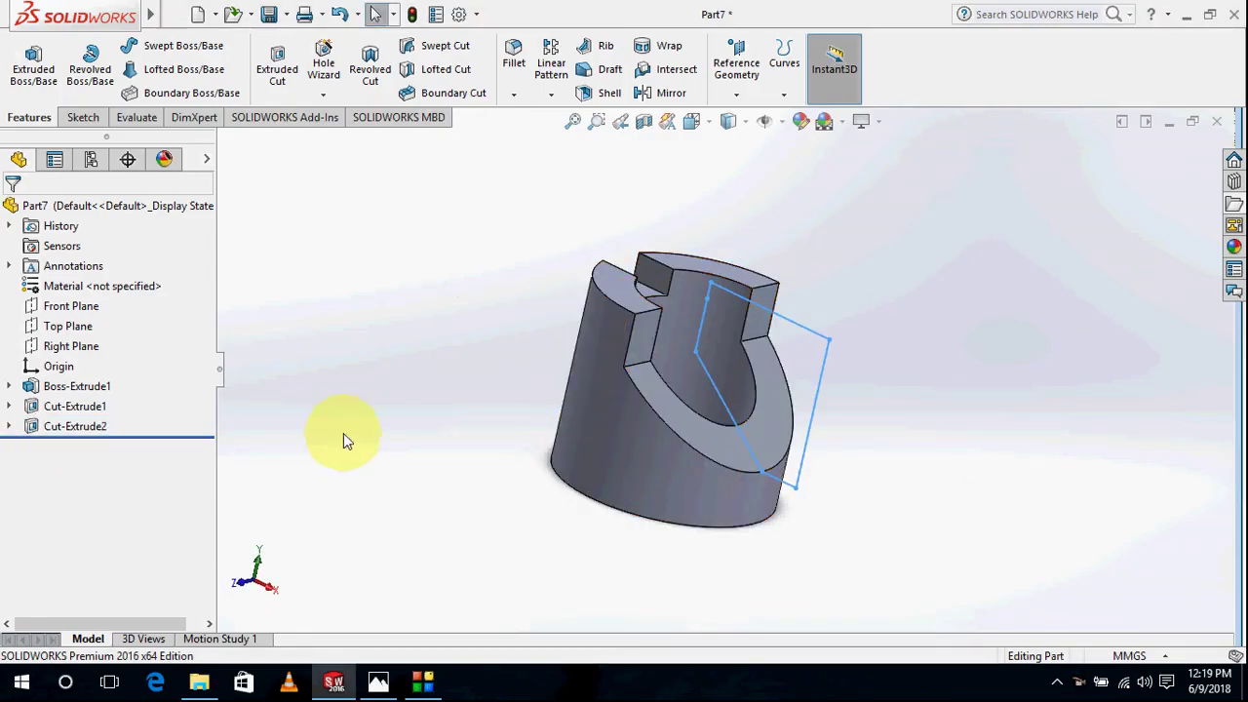
middle_click_drag(905, 378, 678, 439)
key("alt+Tab")
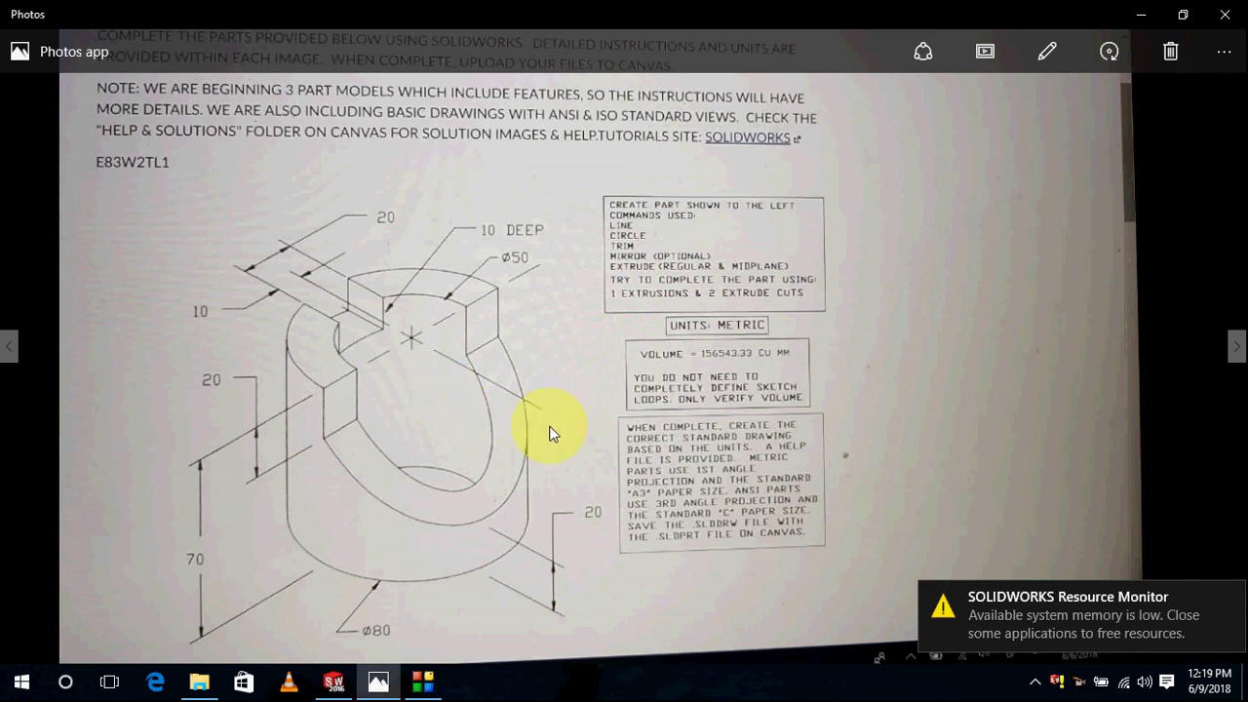
key("alt+Tab")
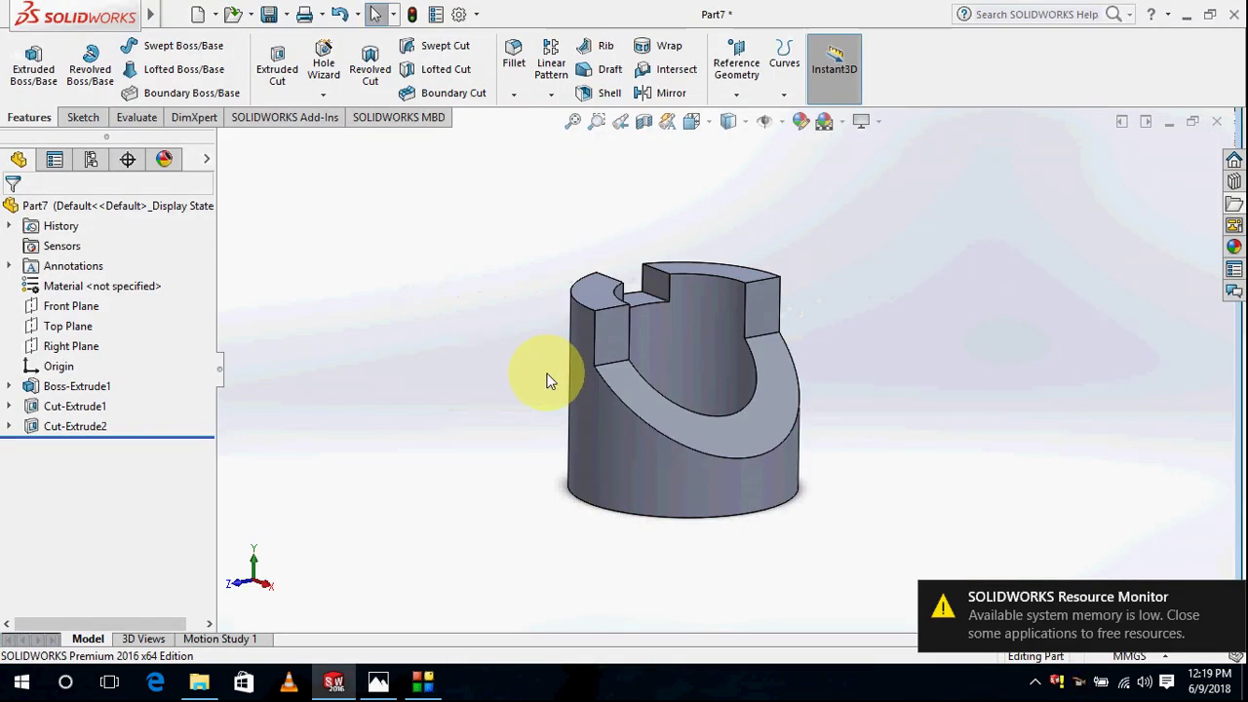